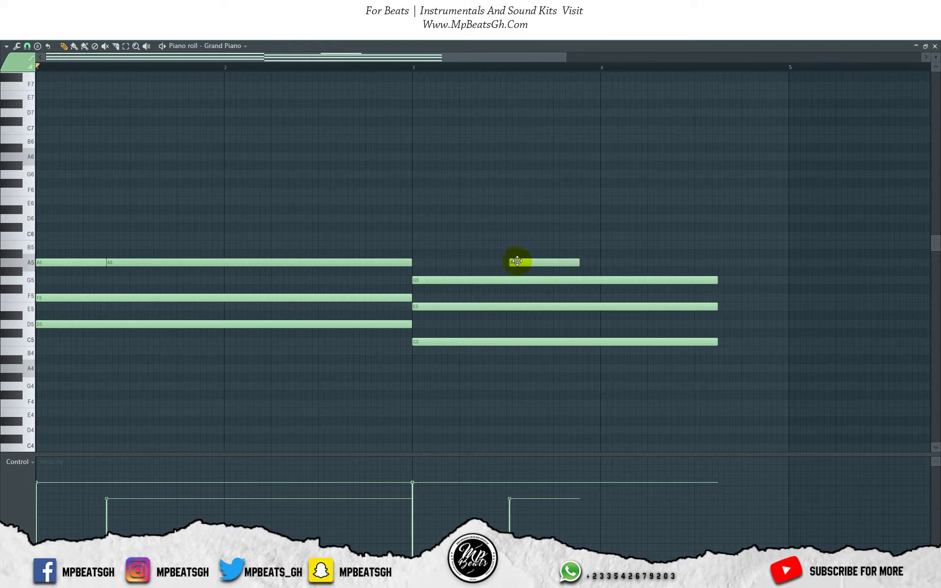
- Move the A5 note in bar 3 up to C6, lengthen it and start it on beat 2, then add an A5 note on beat 4
{"action": "left_click_drag", "start_coordinate": [515, 259], "coordinate": [515, 230]}
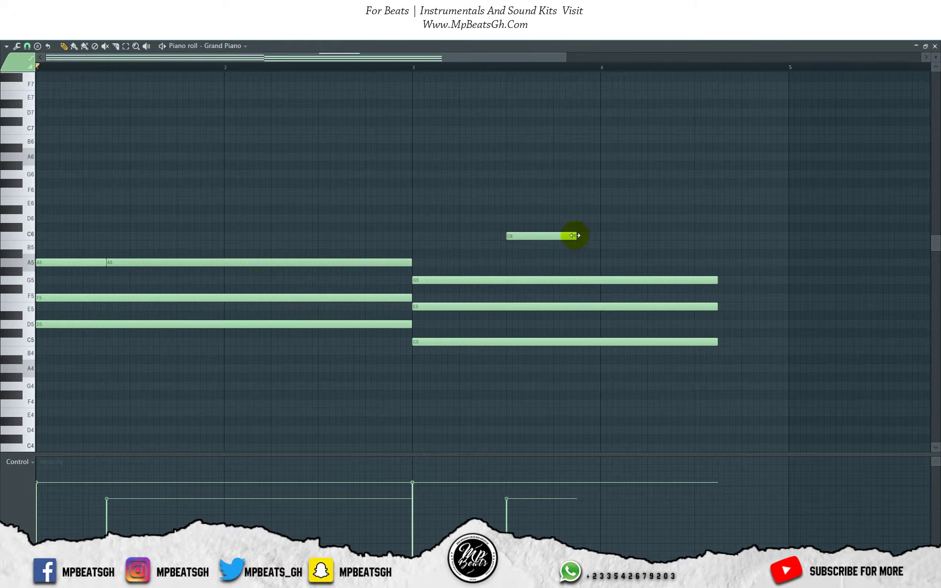
{"action": "left_click_drag", "start_coordinate": [615, 240], "coordinate": [628, 241]}
{"action": "key", "text": "space"}
{"action": "left_click_drag", "start_coordinate": [560, 239], "coordinate": [510, 239]}
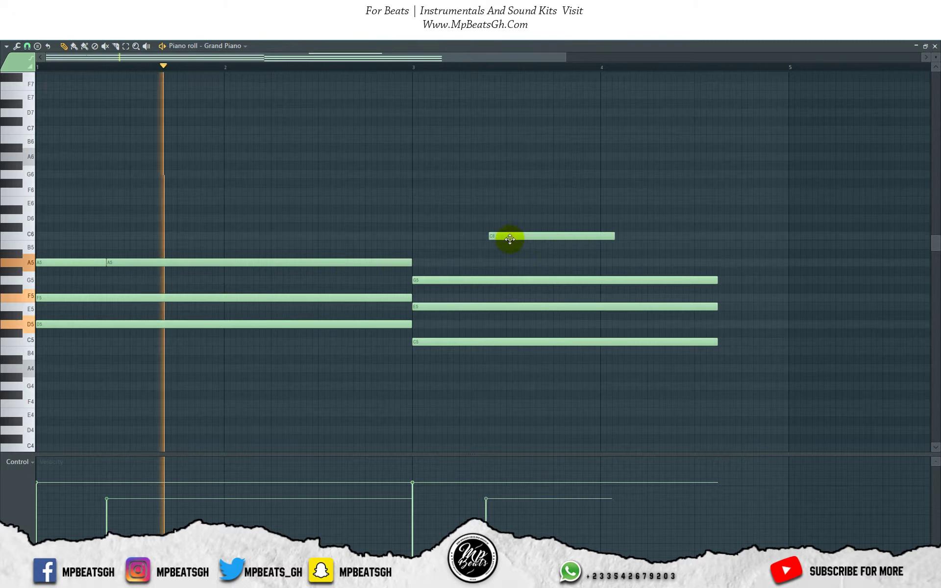
{"action": "left_click", "coordinate": [556, 262]}
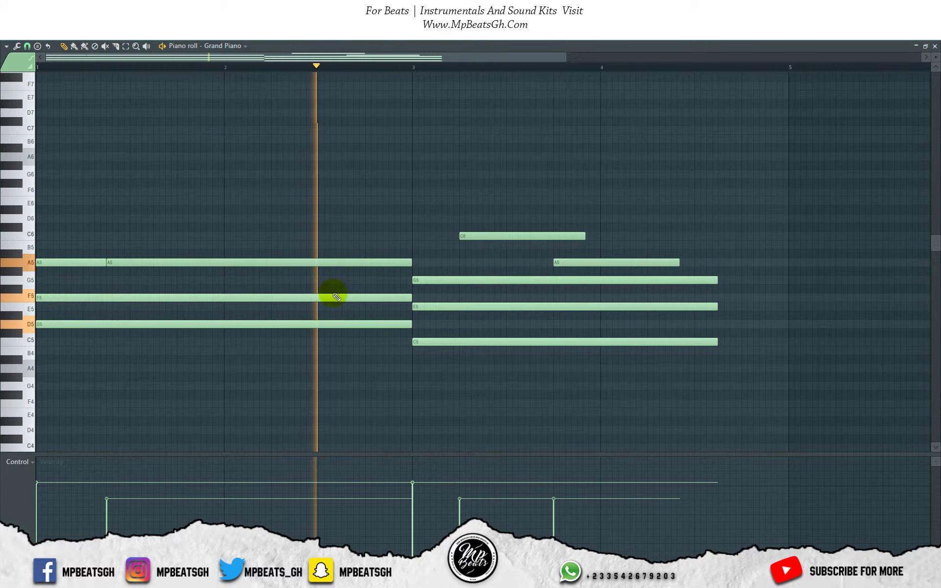
- Add a C5 note starting on beat 3 of bar 2 and adjust its length to end at bar 3
{"action": "key", "text": "space"}
{"action": "left_click_drag", "start_coordinate": [322, 365], "coordinate": [319, 339]}
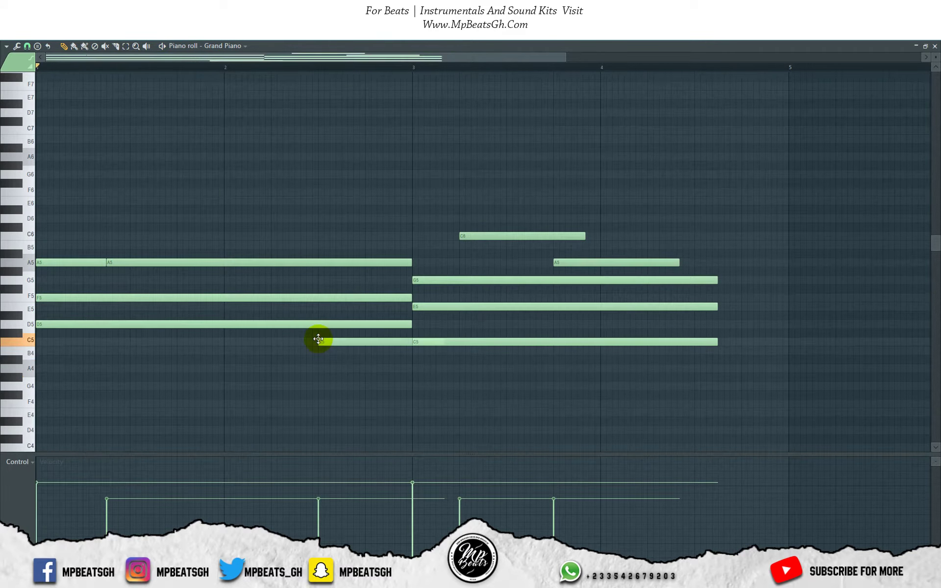
{"action": "key", "text": "space"}
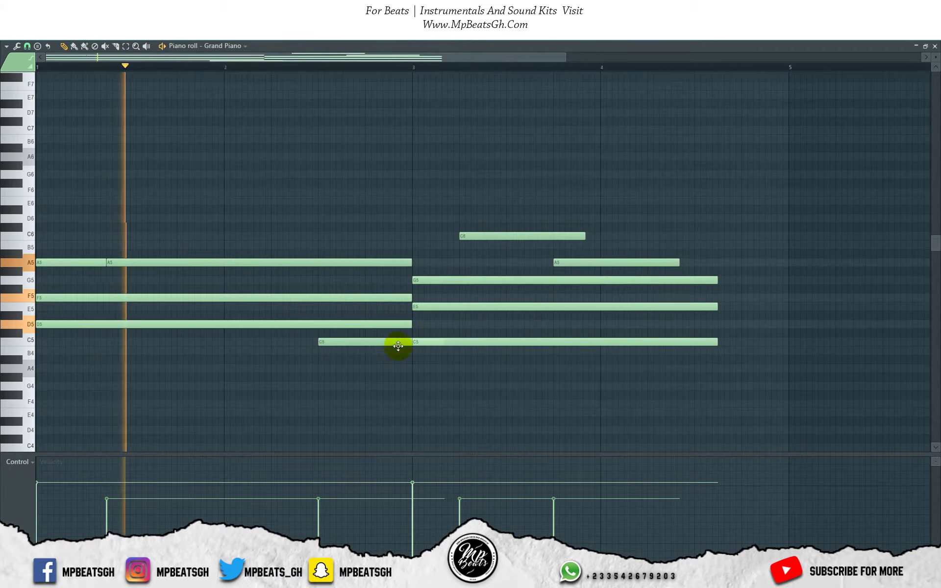
{"action": "key", "text": "space"}
{"action": "left_click_drag", "start_coordinate": [410, 345], "coordinate": [372, 339]}
{"action": "left_click", "coordinate": [449, 352]}
{"action": "key", "text": "space"}
{"action": "right_click", "coordinate": [454, 352]}
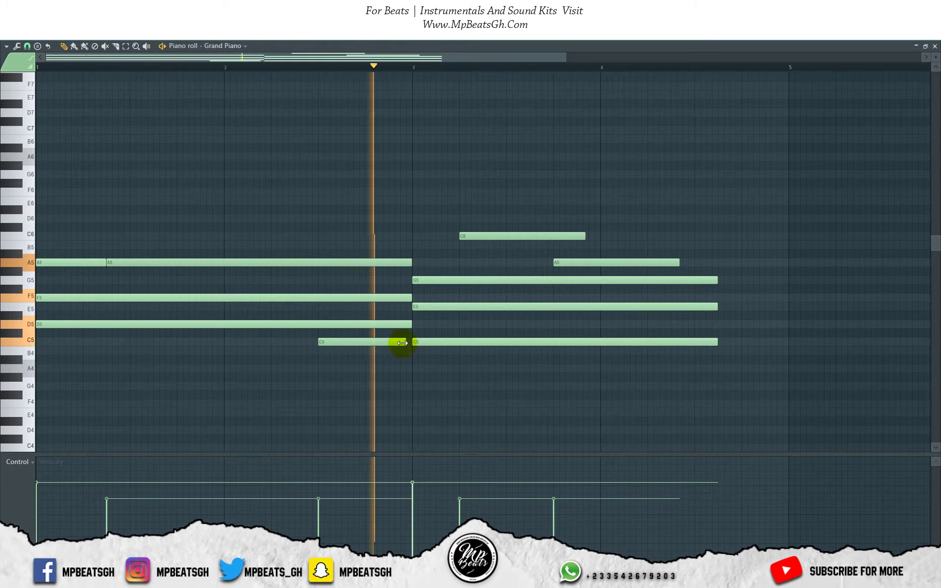
{"action": "left_click_drag", "start_coordinate": [404, 343], "coordinate": [411, 343]}
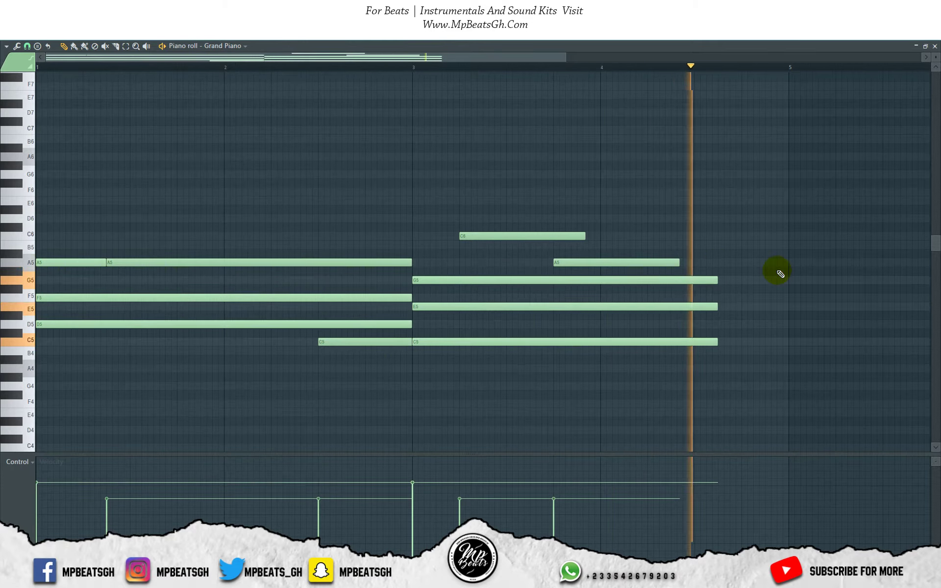
- Extend the G5, E5 and C5 chord to bar 5 with extra notes, and lengthen the last A5 note to bar 5
{"action": "left_click", "coordinate": [723, 265]}
{"action": "key", "text": "space"}
{"action": "left_click_drag", "start_coordinate": [810, 265], "coordinate": [787, 265]}
{"action": "mouse_move", "coordinate": [766, 266]}
{"action": "left_mouse_down"}
{"action": "mouse_move", "coordinate": [767, 293]}
{"action": "mouse_move", "coordinate": [766, 280]}
{"action": "left_mouse_up"}
{"action": "left_click", "coordinate": [751, 308]}
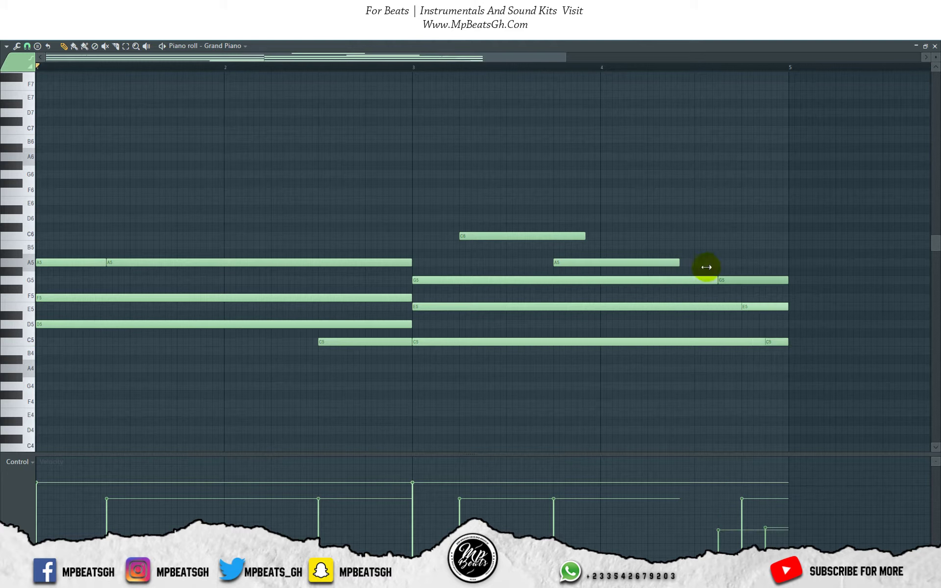
{"action": "key", "text": "space"}
{"action": "left_click_drag", "start_coordinate": [714, 267], "coordinate": [787, 267]}
{"action": "key", "text": "space"}
- Add a short A6 note at the start of bar 2, followed directly by a longer G6 note
{"action": "left_click", "coordinate": [185, 192]}
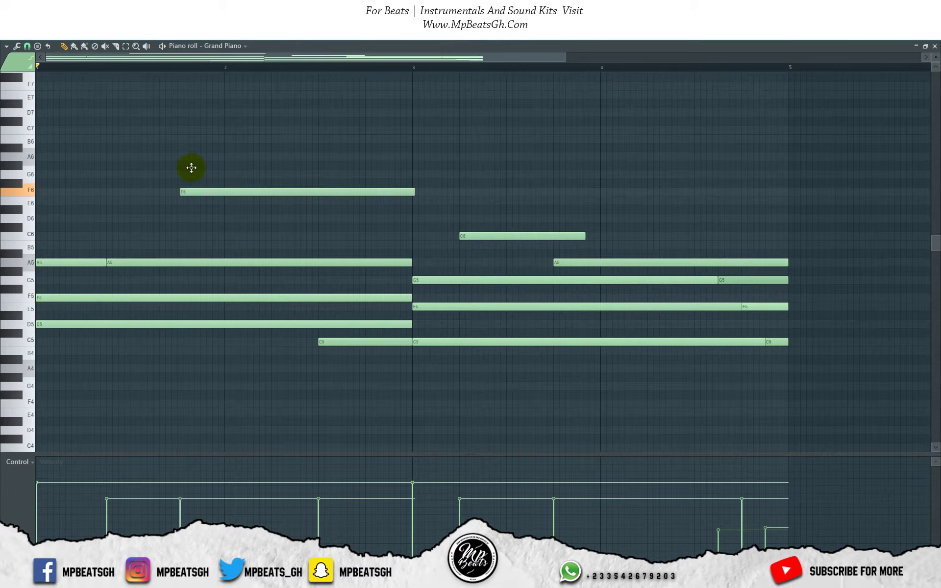
{"action": "left_click_drag", "start_coordinate": [192, 168], "coordinate": [238, 148]}
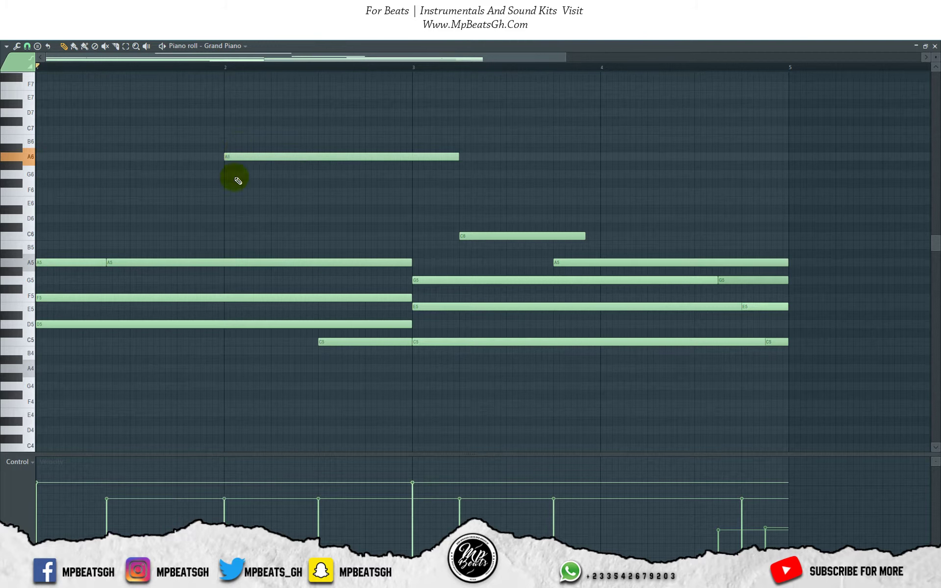
{"action": "left_click", "coordinate": [249, 176]}
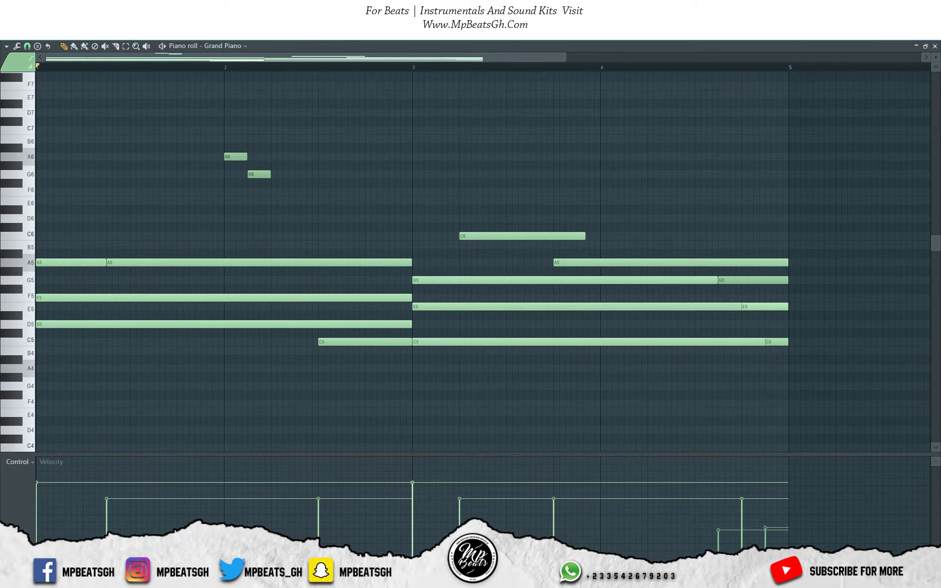
{"action": "left_click_drag", "start_coordinate": [269, 175], "coordinate": [382, 175]}
- Add overlapping D6 and F6 notes near the middle of bar 2 and play back the melody
{"action": "left_click", "coordinate": [317, 219]}
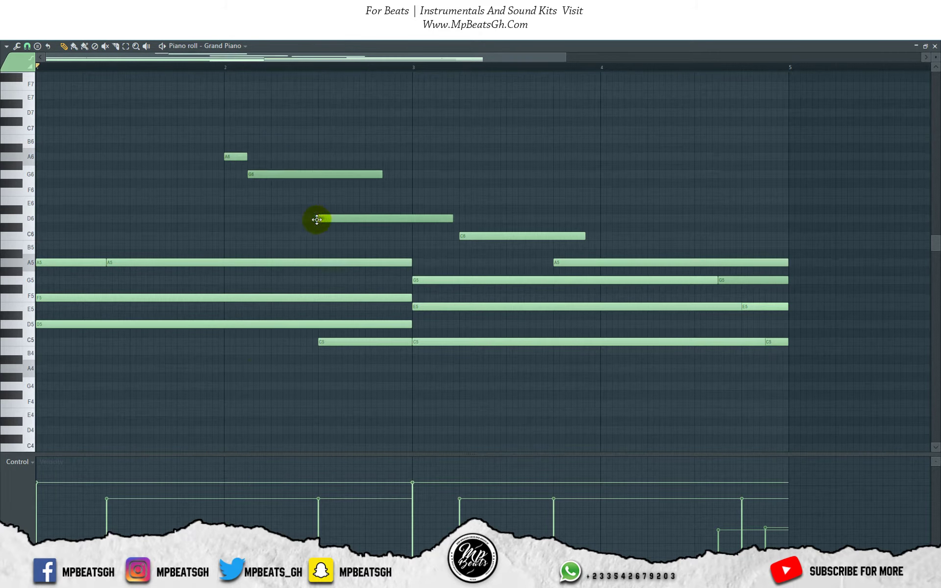
{"action": "left_click", "coordinate": [312, 201]}
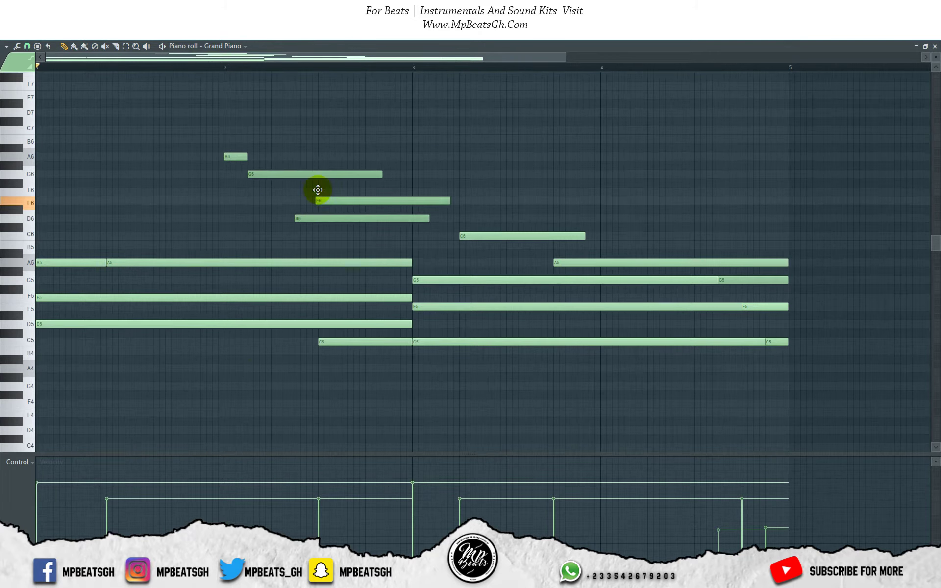
{"action": "left_click_drag", "start_coordinate": [317, 190], "coordinate": [309, 188]}
{"action": "key", "text": "space"}
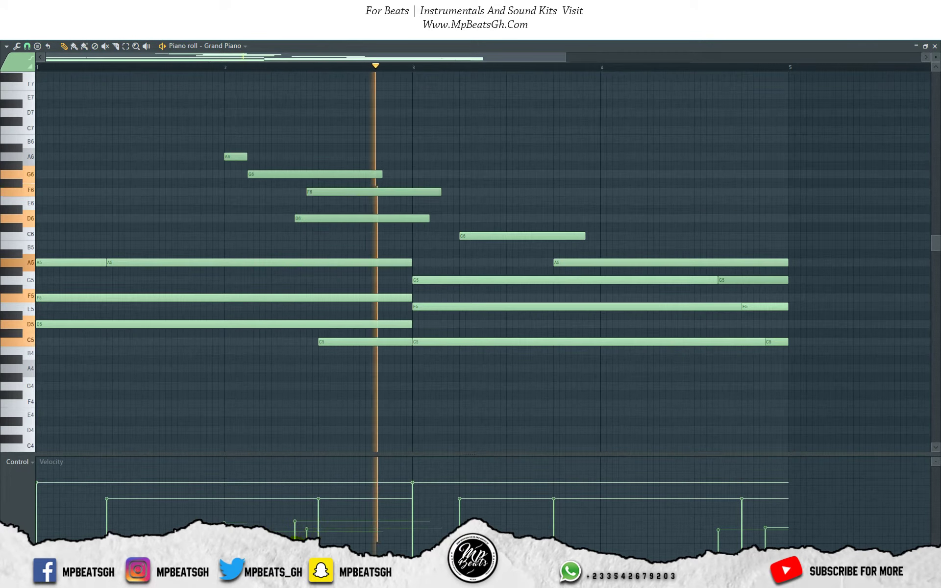
{"action": "key", "text": "space"}
- Select all piano notes and apply the strumizer to them
{"action": "key", "text": "ctrl+a"}
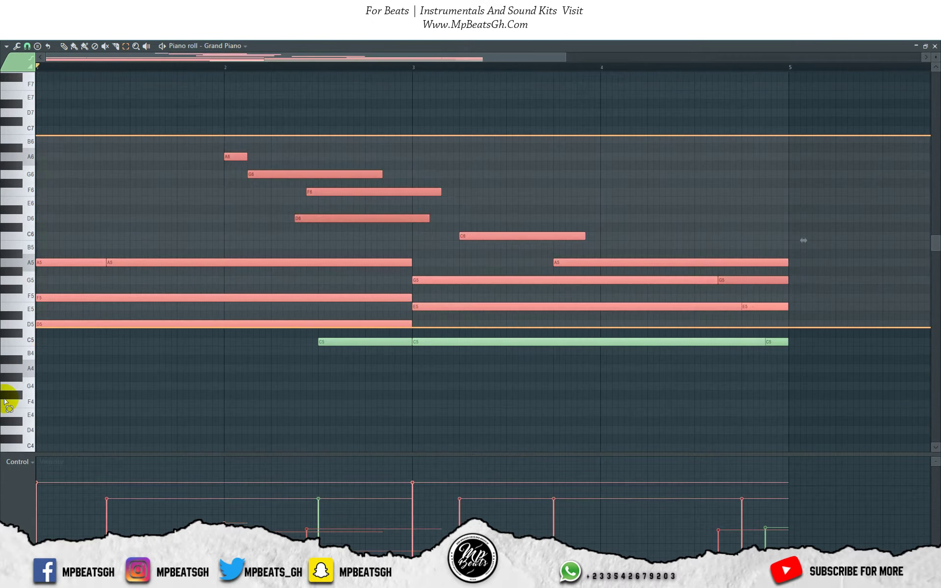
{"action": "key", "text": "alt+s"}
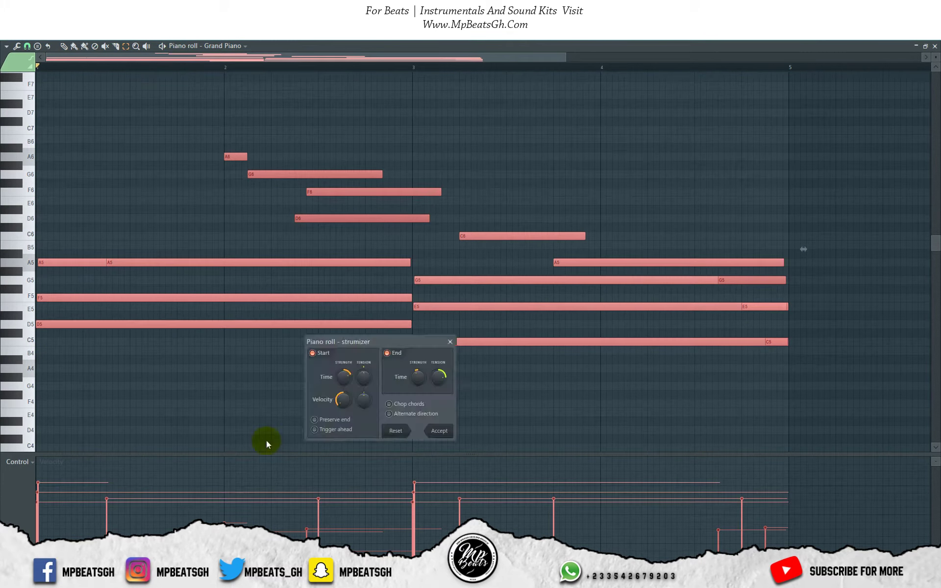
{"action": "key", "text": "Return"}
- Transpose all the piano notes down one octave, play them back and leave the piano roll
{"action": "left_click", "coordinate": [64, 46]}
{"action": "key", "text": "ctrl+Down"}
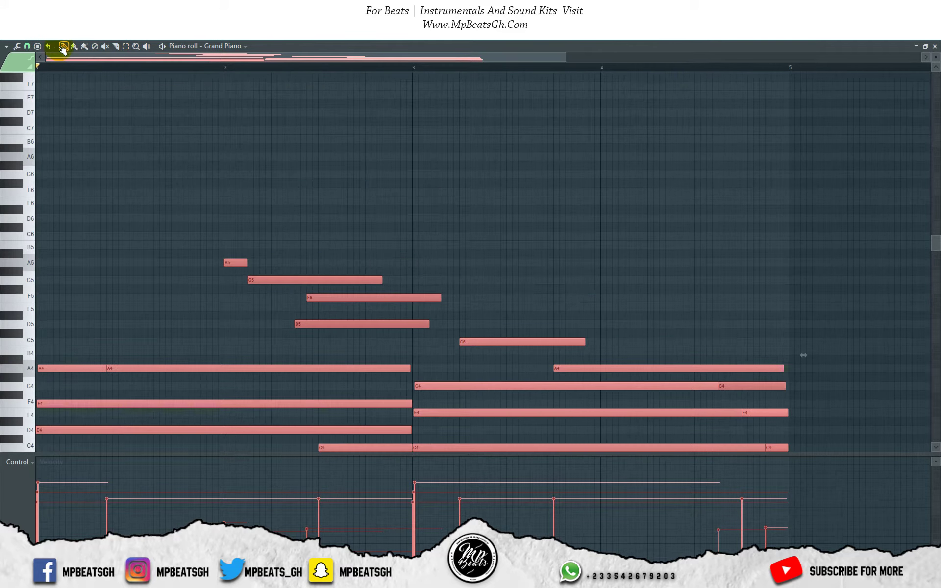
{"action": "key", "text": "space"}
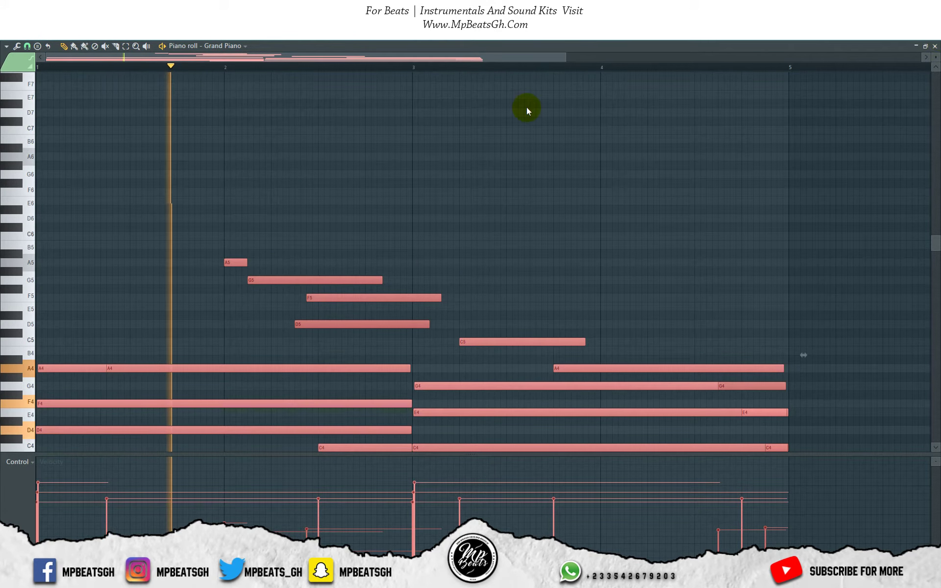
{"action": "key", "text": "F7"}
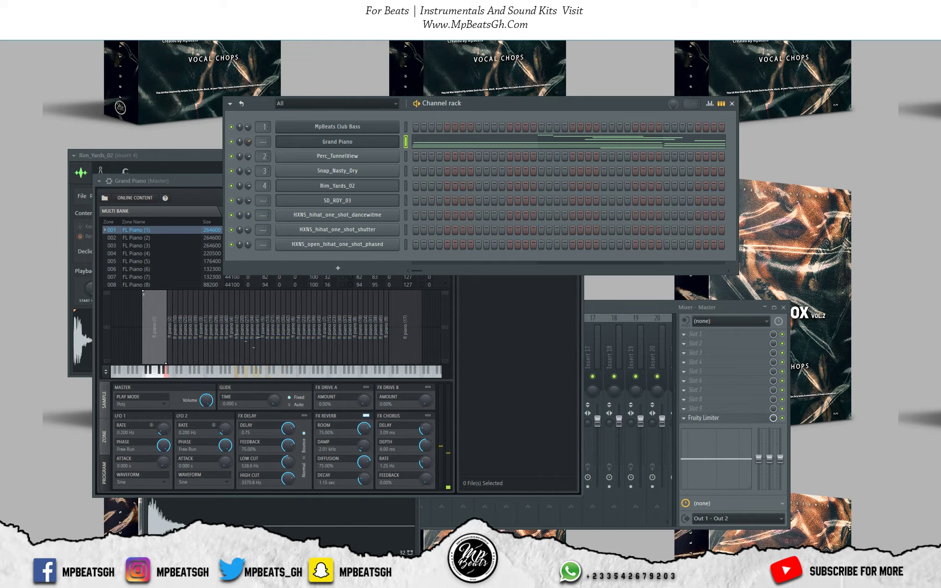
- Close the Grand Piano and Rim_Yards_02 windows, and open the HXNS_hihat_one_shot_shutter channel settings
{"action": "left_click", "coordinate": [221, 180]}
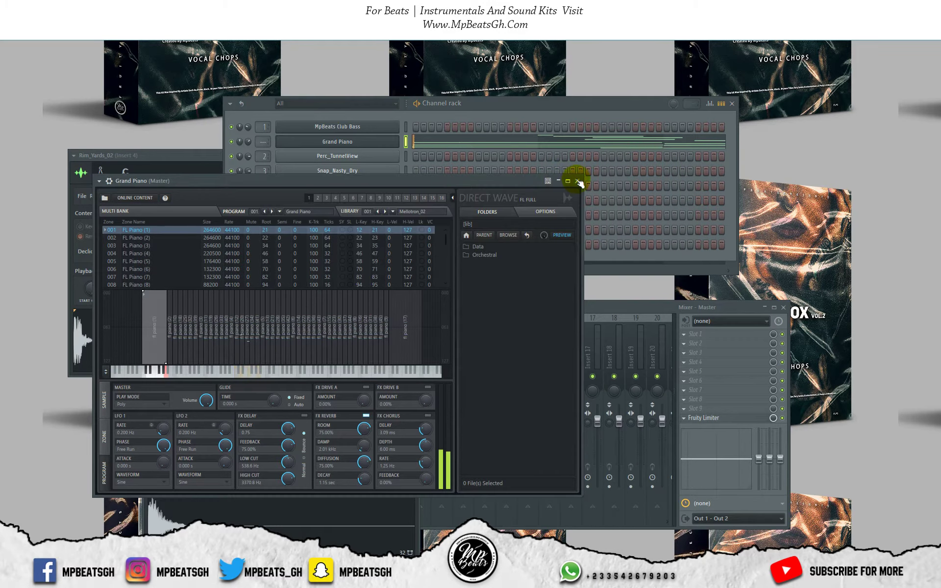
{"action": "left_click", "coordinate": [140, 153]}
{"action": "key", "text": "space"}
{"action": "left_click", "coordinate": [339, 155]}
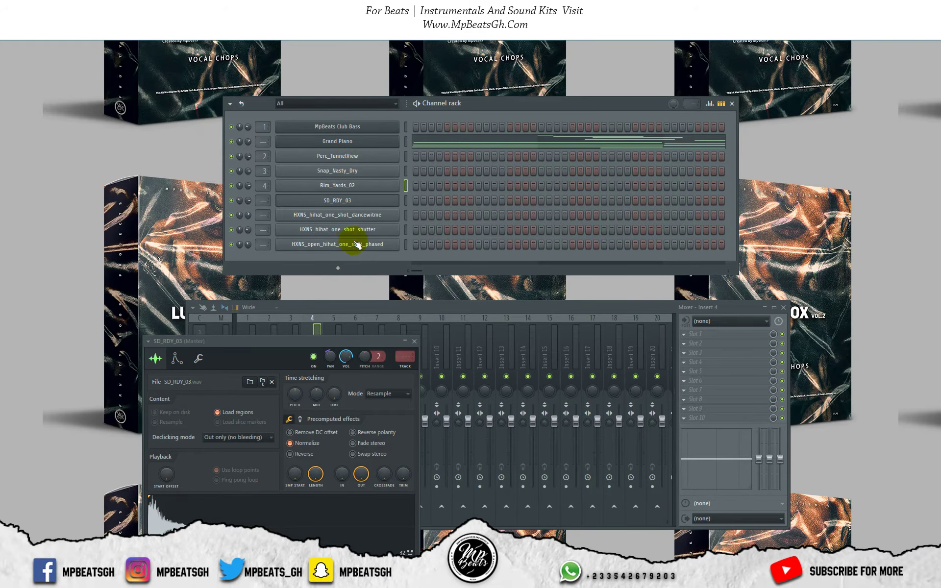
{"action": "left_click", "coordinate": [361, 230]}
{"action": "key", "text": "space"}
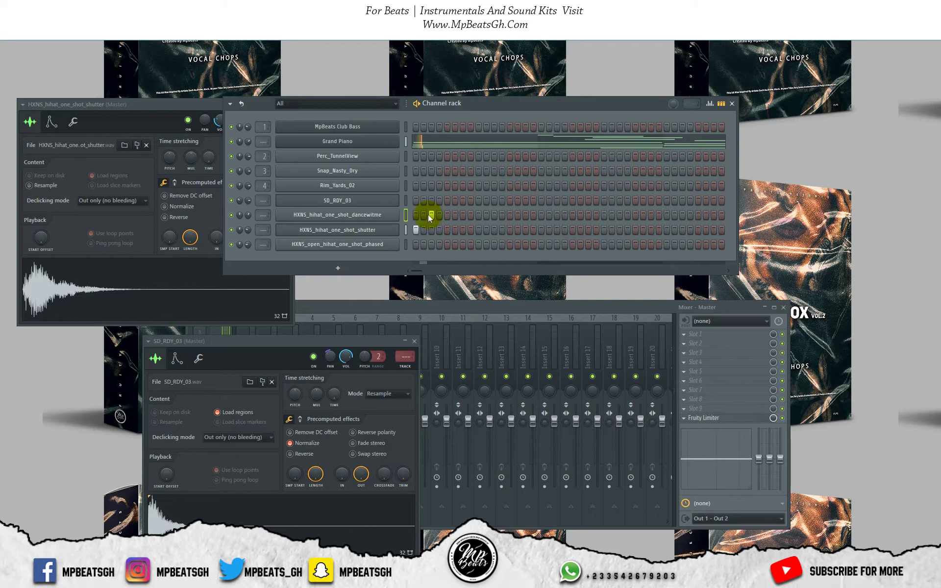
- Place HXNS_hihat_one_shot_shutter hits on every fourth step from step 1, clearing the trial hits on HXNS_hihat_one_shot_dancewitme
{"action": "left_click", "coordinate": [432, 215]}
{"action": "left_click", "coordinate": [447, 229]}
{"action": "left_click", "coordinate": [463, 215]}
{"action": "left_click", "coordinate": [479, 214]}
{"action": "right_click", "coordinate": [480, 215]}
{"action": "left_click", "coordinate": [479, 229]}
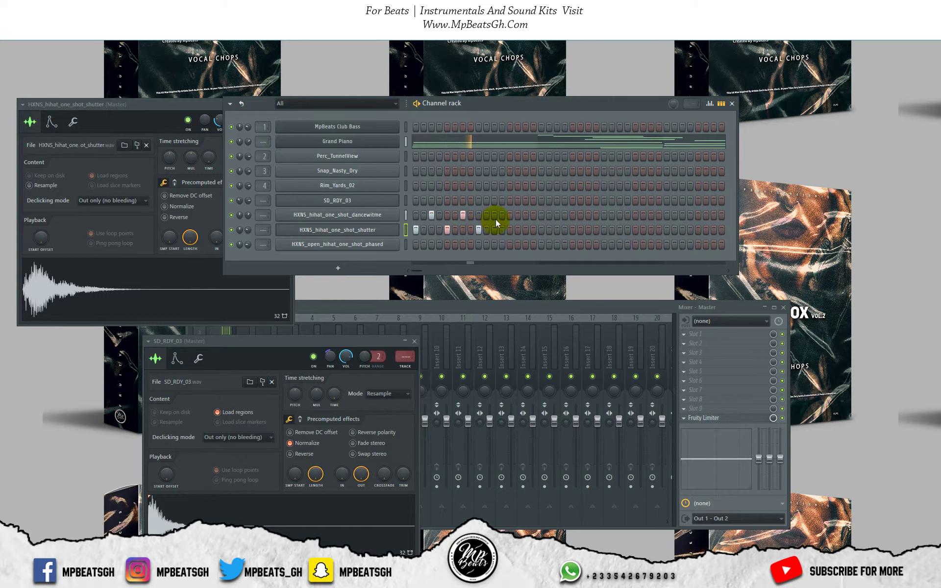
{"action": "right_click", "coordinate": [463, 216]}
{"action": "right_click", "coordinate": [431, 216]}
{"action": "key", "text": "space"}
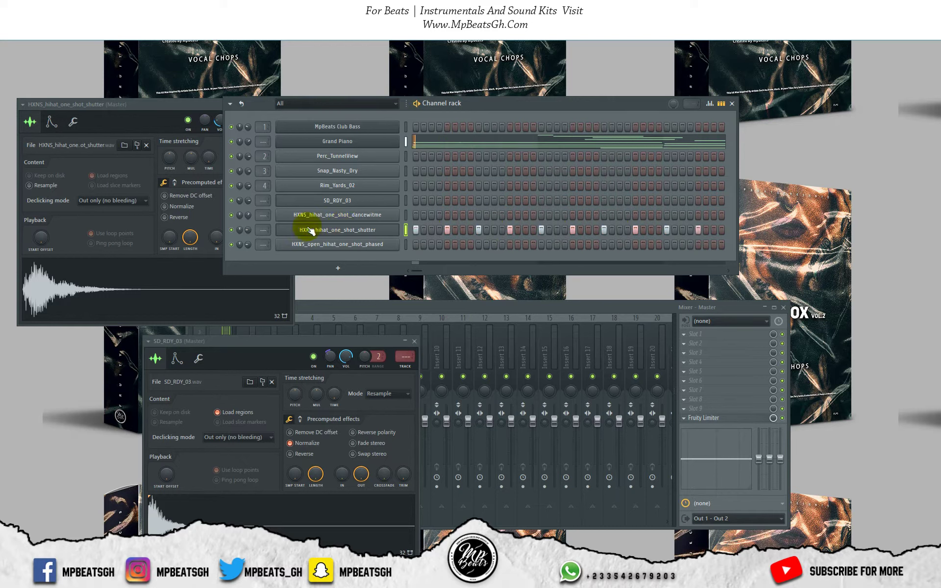
- Place HXNS_hihat_one_shot_dancewitme hits on every fourth step from step 3, and HXNS_open_hihat_one_shot_phased hits on steps 3 and 19
{"action": "left_click", "coordinate": [432, 214]}
{"action": "left_click", "coordinate": [463, 214]}
{"action": "left_click", "coordinate": [494, 215]}
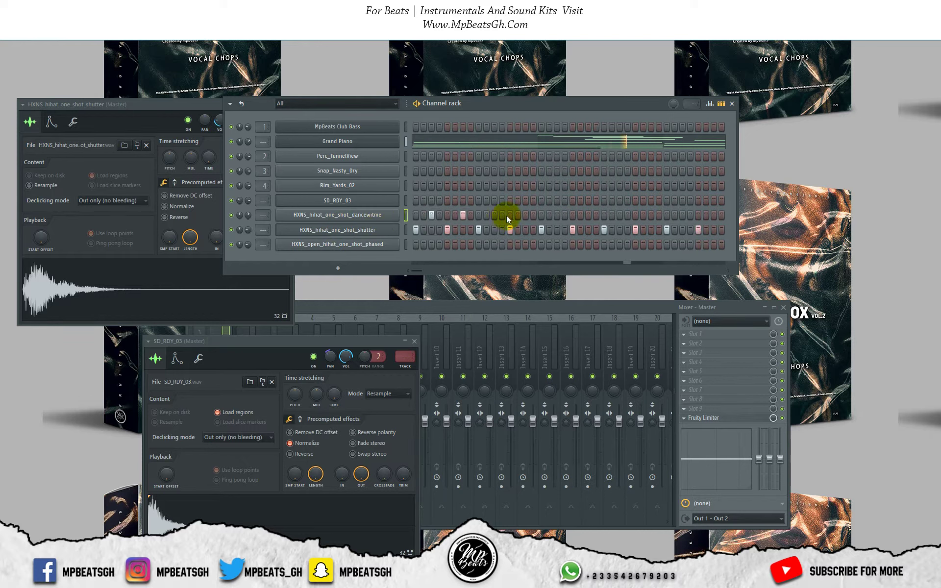
{"action": "left_click", "coordinate": [525, 215]}
{"action": "left_click", "coordinate": [556, 214]}
{"action": "left_click", "coordinate": [713, 215]}
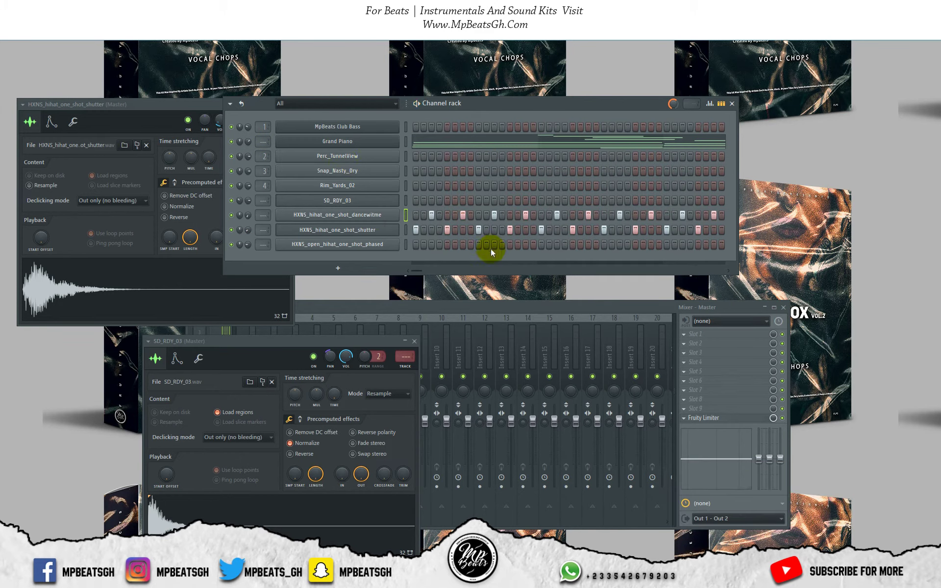
{"action": "left_click", "coordinate": [432, 244]}
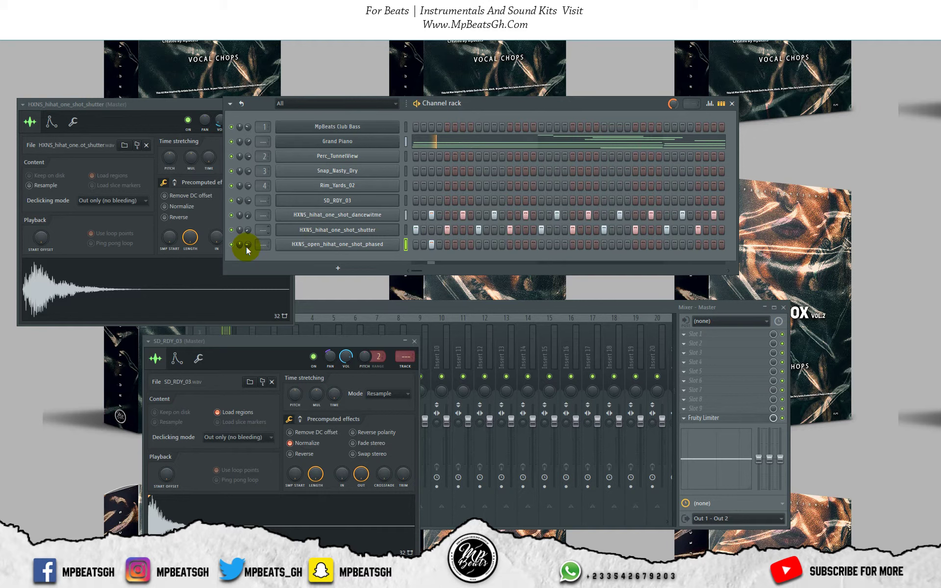
{"action": "left_click", "coordinate": [557, 244]}
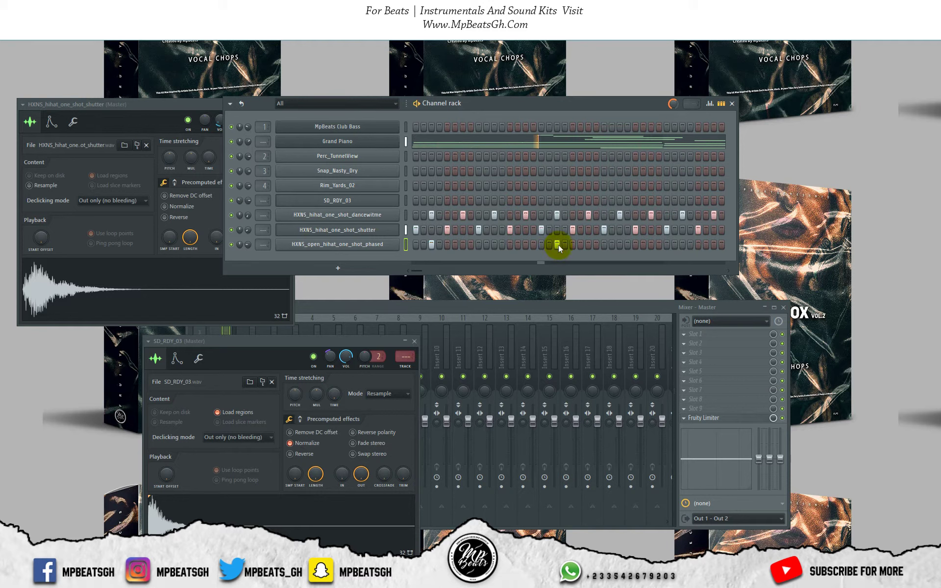
- Place Snap_Nasty_Dry hits on steps 5, 13, 21, 29 and 37
{"action": "left_click", "coordinate": [377, 172]}
{"action": "left_click", "coordinate": [448, 171]}
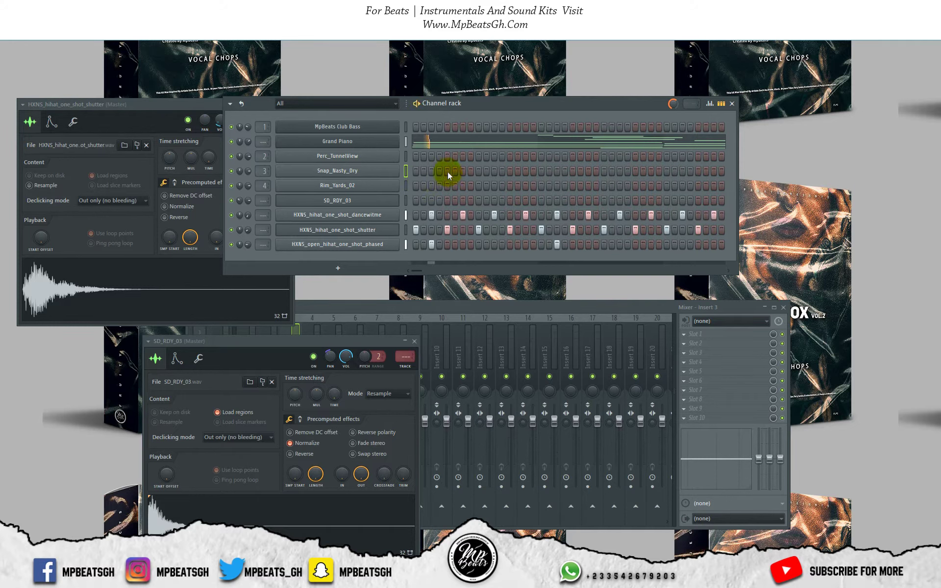
{"action": "left_click", "coordinate": [525, 172]}
{"action": "key", "text": "ctrl+z"}
{"action": "key", "text": "space"}
{"action": "key", "text": "space"}
{"action": "left_click", "coordinate": [511, 172]}
{"action": "left_click", "coordinate": [572, 172]}
{"action": "left_click", "coordinate": [635, 172]}
{"action": "left_click", "coordinate": [698, 172]}
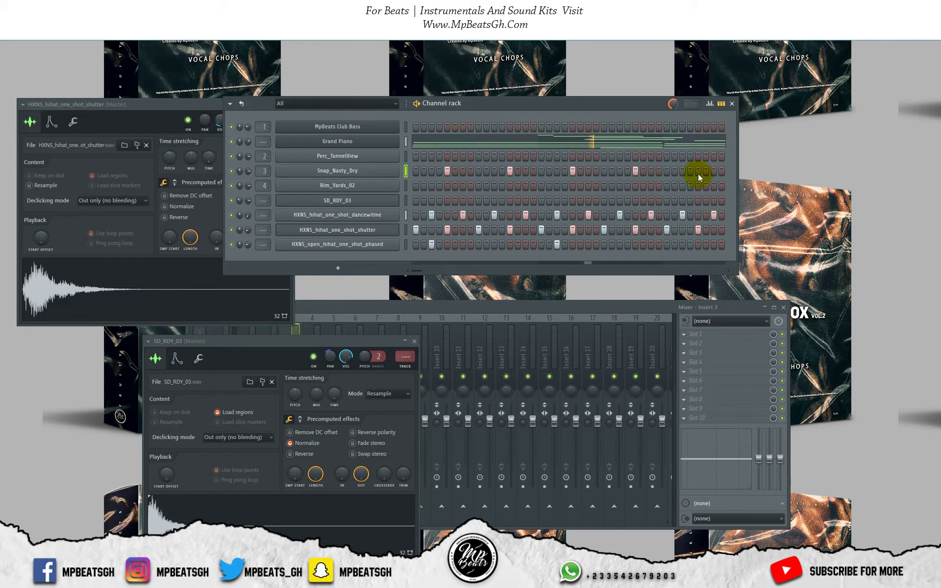
- Turn on step looping in the channel rack and open Snap_Nasty_Dry in the piano roll
{"action": "left_click", "coordinate": [230, 104]}
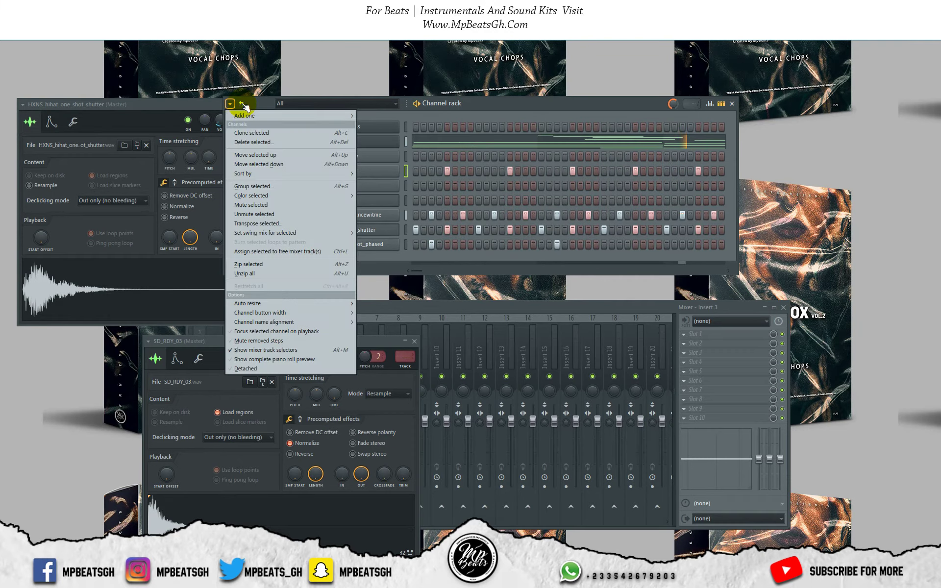
{"action": "left_click", "coordinate": [243, 105]}
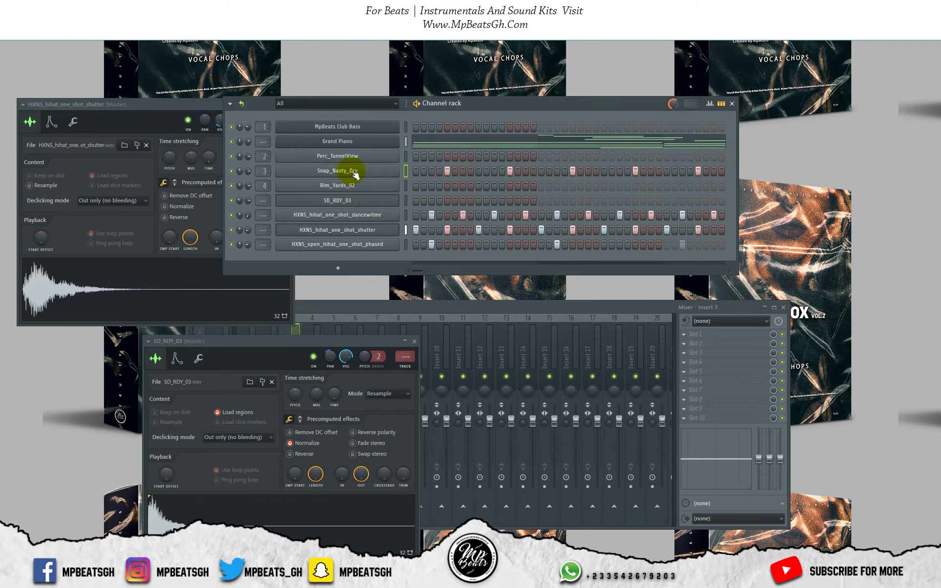
{"action": "right_click", "coordinate": [390, 170]}
{"action": "left_click", "coordinate": [419, 169]}
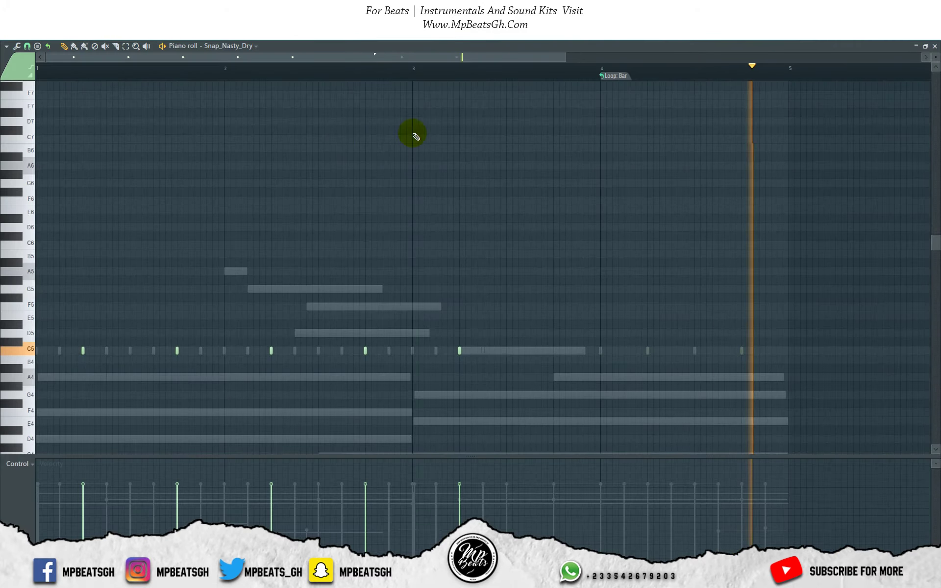
- Burn the Snap_Nasty_Dry loop to the pattern and lengthen its C5 hits to one beat each
{"action": "left_click", "coordinate": [127, 48]}
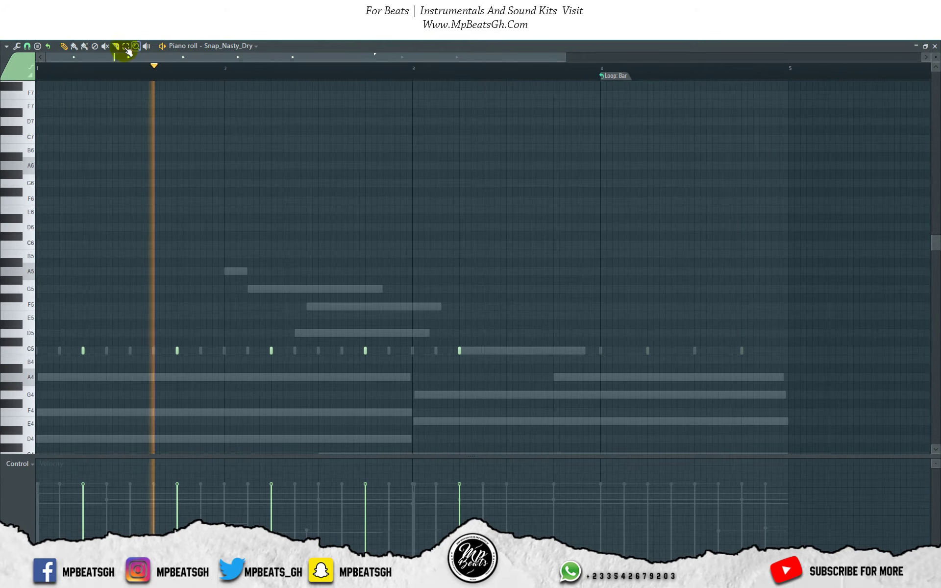
{"action": "left_click_drag", "start_coordinate": [41, 354], "coordinate": [474, 351]}
{"action": "left_click", "coordinate": [64, 48]}
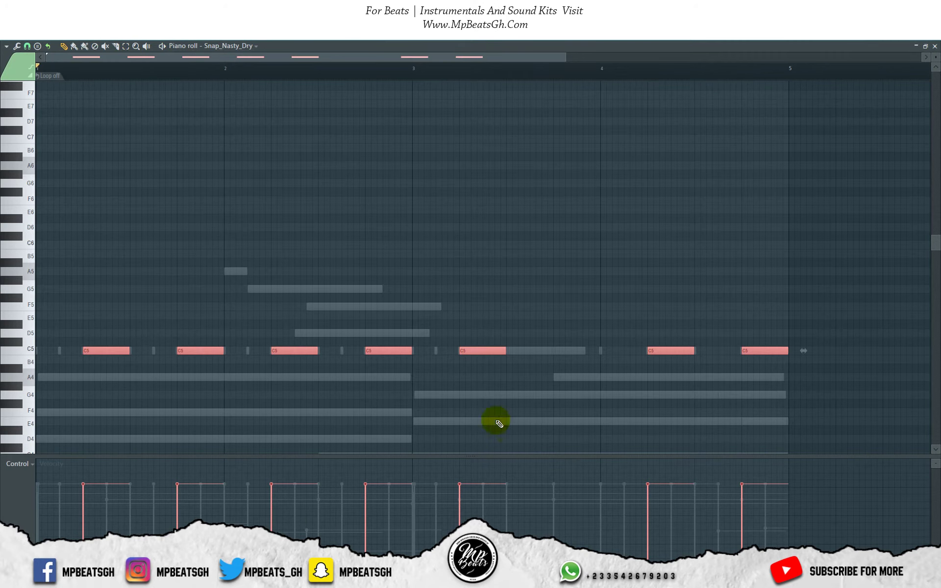
- Add a one-beat C5 snap hit on beat 4 of bar 3, matching the length of the existing hits
{"action": "key", "text": "space"}
{"action": "left_click", "coordinate": [491, 354]}
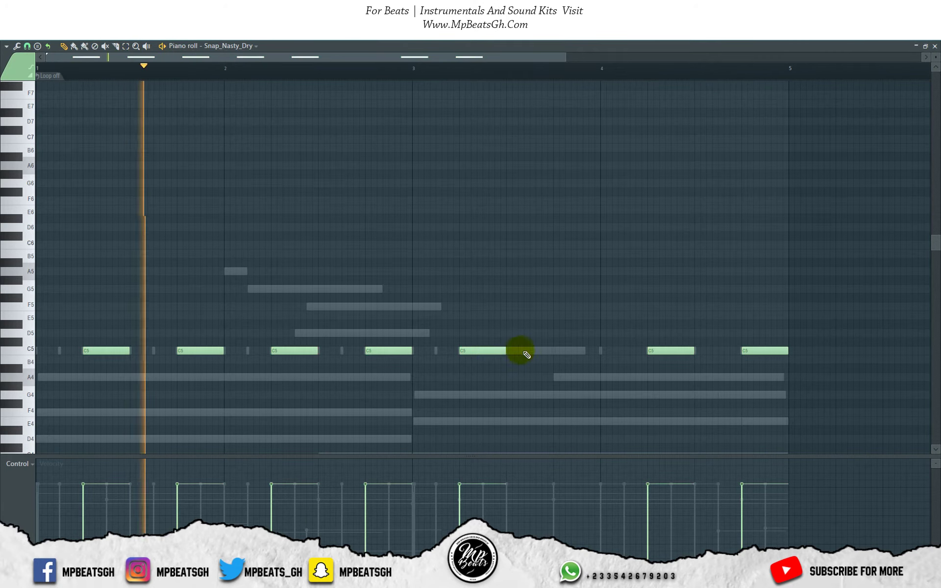
{"action": "left_click", "coordinate": [583, 348]}
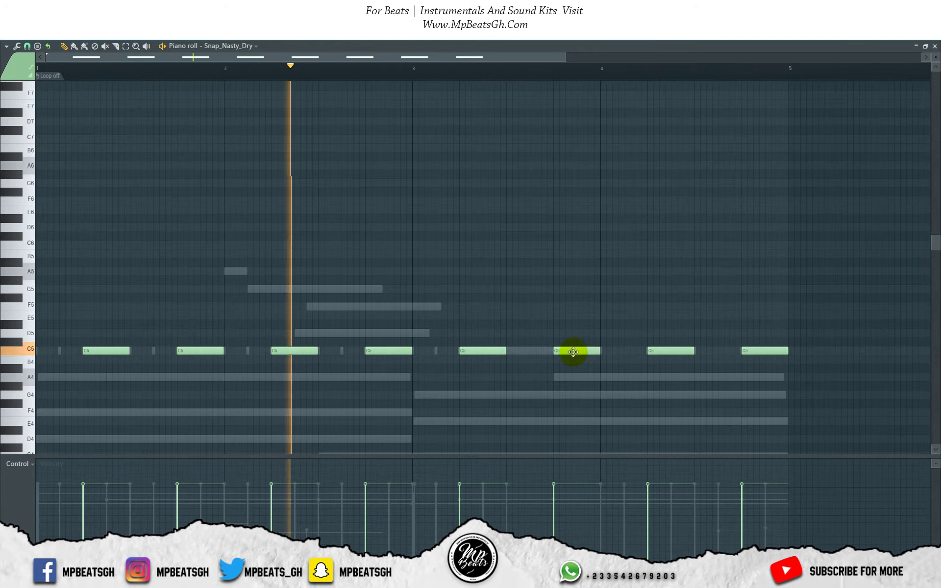
{"action": "key", "text": "space"}
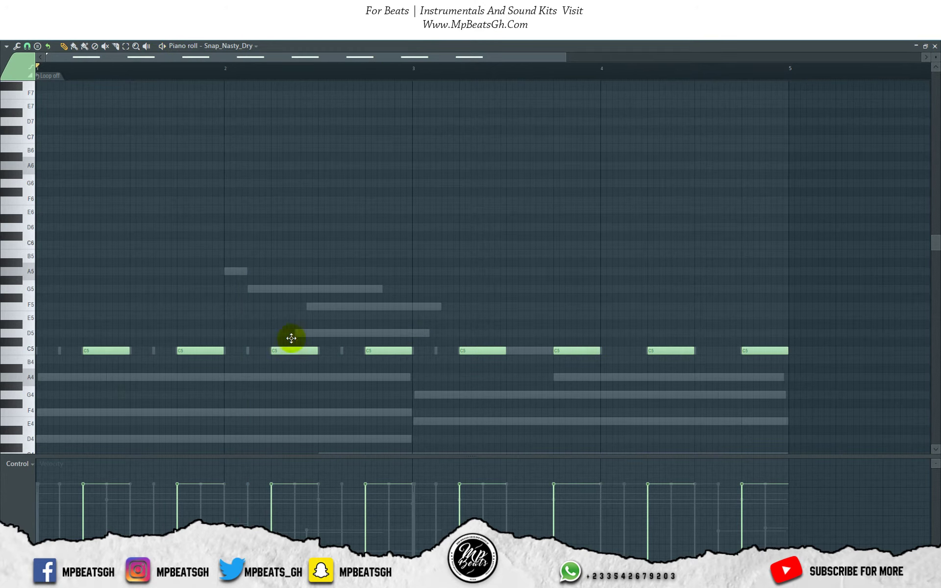
- Raise the snap hits on beat 2 of bar 2, beat 4 of bar 3 and beat 4 of bar 4 to D5
{"action": "mouse_move", "coordinate": [291, 349]}
{"action": "left_mouse_down"}
{"action": "mouse_move", "coordinate": [289, 308]}
{"action": "mouse_move", "coordinate": [288, 334]}
{"action": "left_mouse_up"}
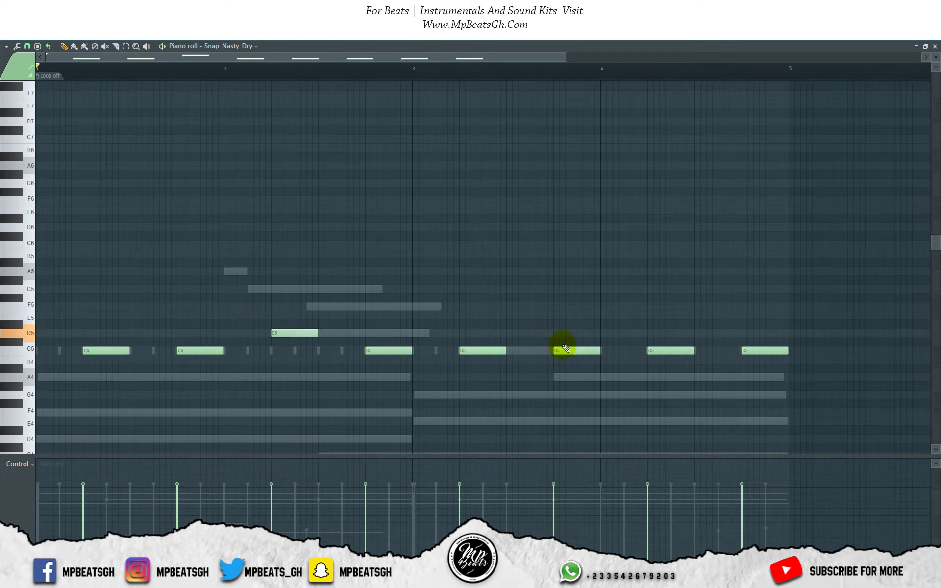
{"action": "key", "text": "space"}
{"action": "left_click_drag", "start_coordinate": [563, 346], "coordinate": [592, 332]}
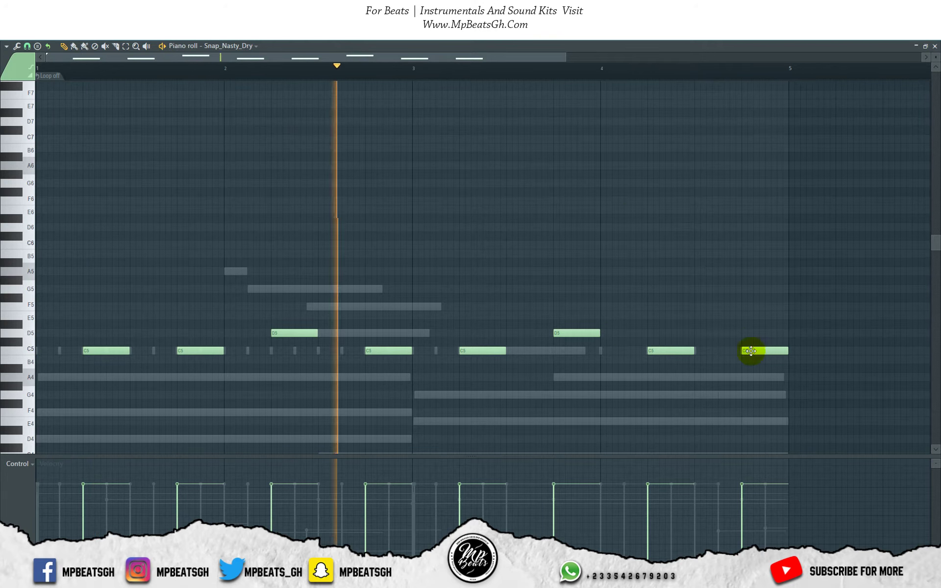
{"action": "left_click_drag", "start_coordinate": [751, 351], "coordinate": [751, 332]}
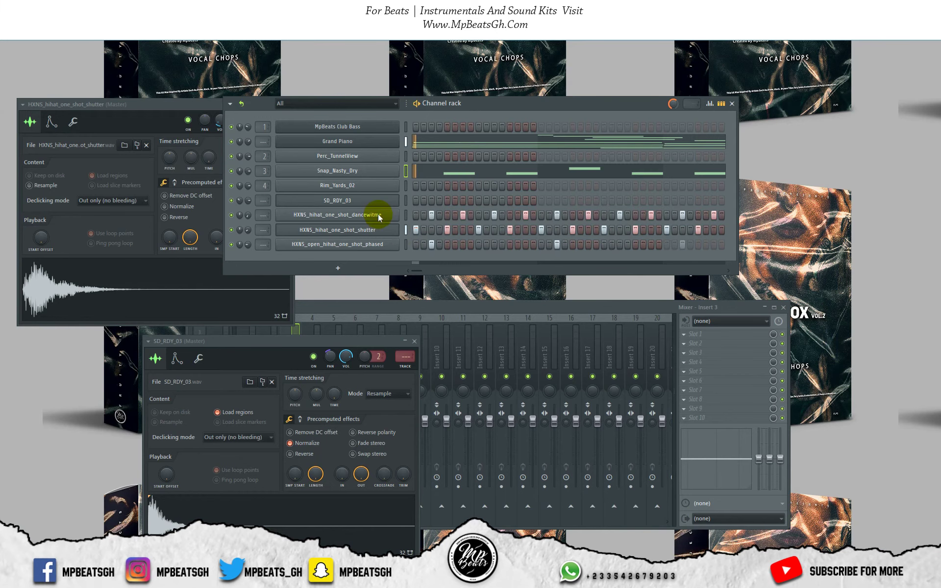
- Lengthen all HXNS_hihat_one_shot_dancewitme notes in the piano roll so they run back to back through bar 4
{"action": "right_click", "coordinate": [378, 214]}
{"action": "left_click", "coordinate": [421, 220]}
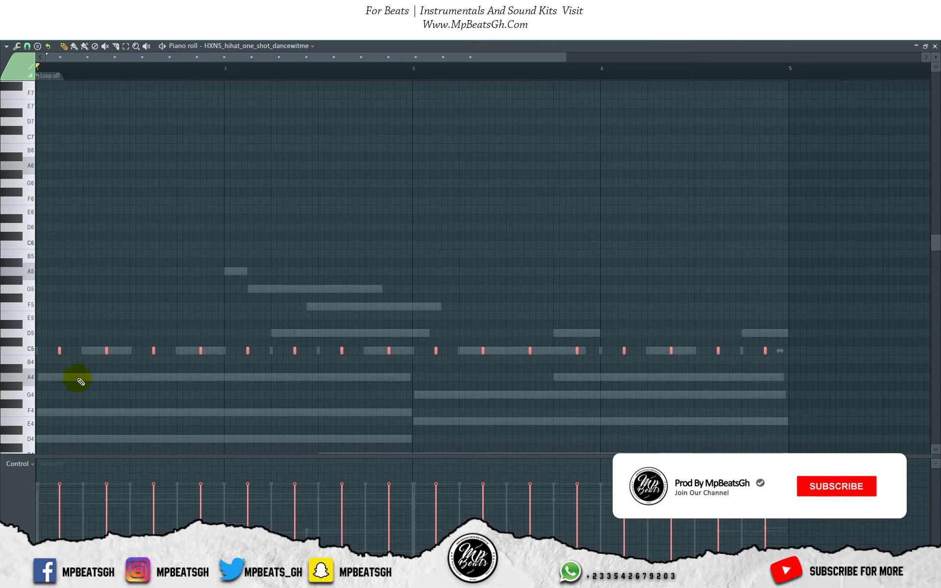
{"action": "left_click_drag", "start_coordinate": [76, 353], "coordinate": [106, 364]}
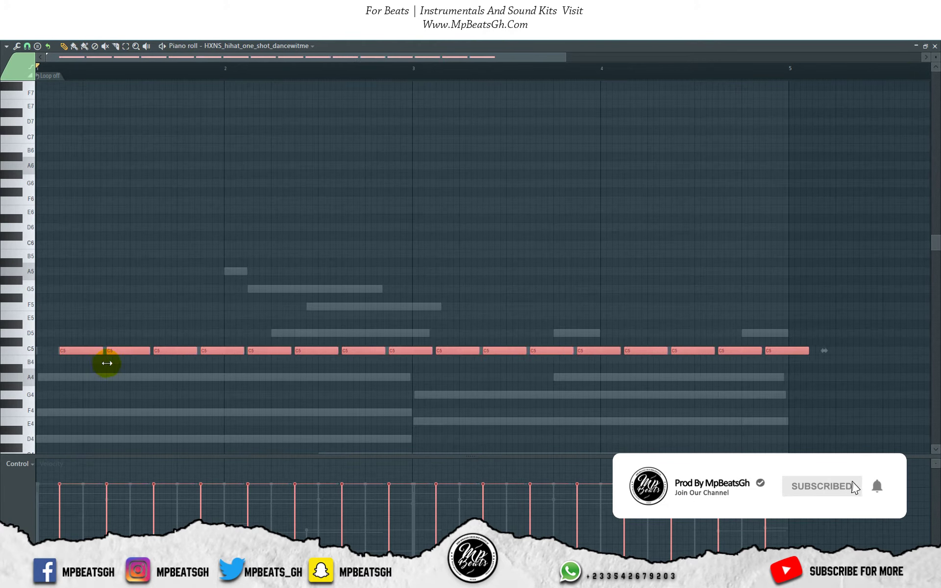
{"action": "key", "text": "ctrl+l"}
{"action": "key", "text": "ctrl+d"}
{"action": "key", "text": "space"}
{"action": "key", "text": "F7"}
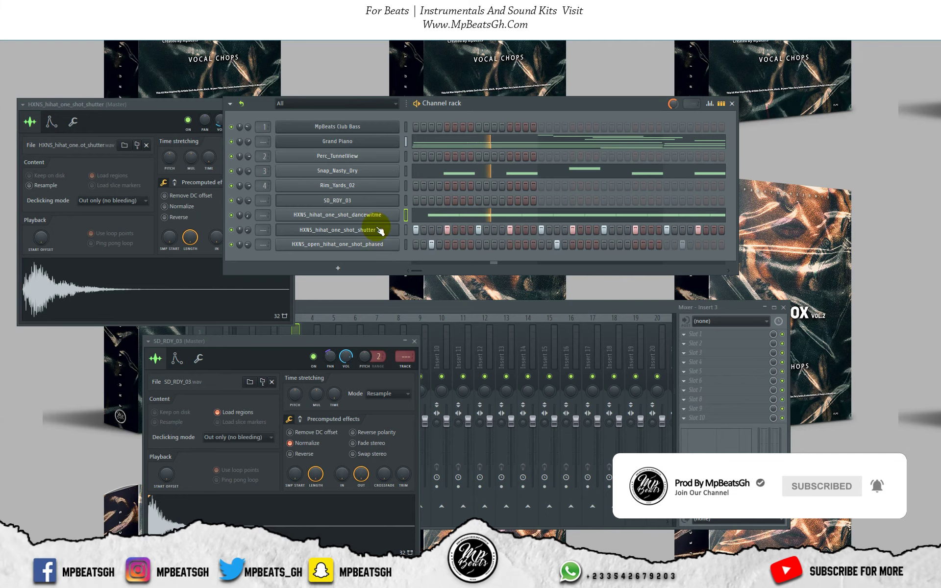
- Burn the HXNS_hihat_one_shot_shutter loop to the pattern and lengthen all its C5 notes to about one beat
{"action": "right_click", "coordinate": [400, 229]}
{"action": "left_click", "coordinate": [420, 230]}
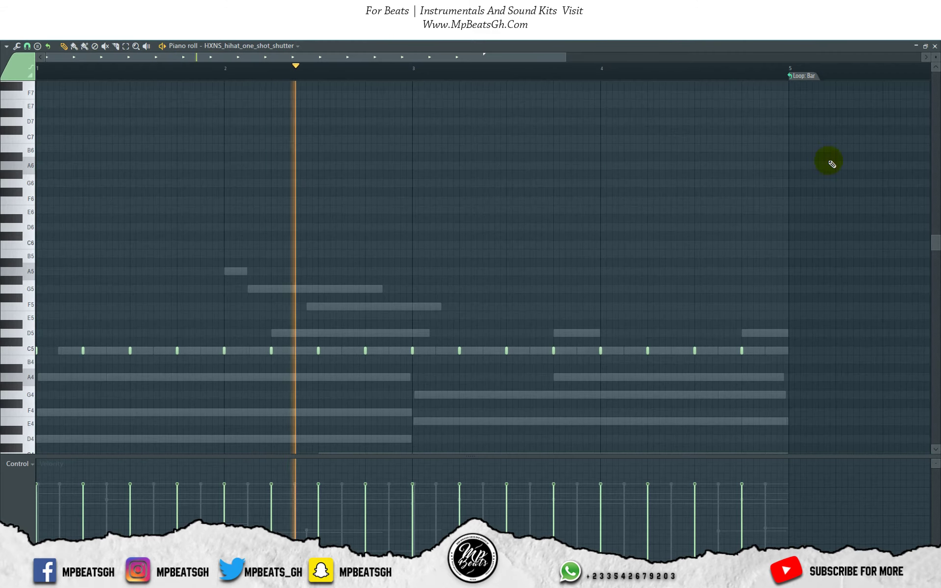
{"action": "left_click", "coordinate": [803, 75]}
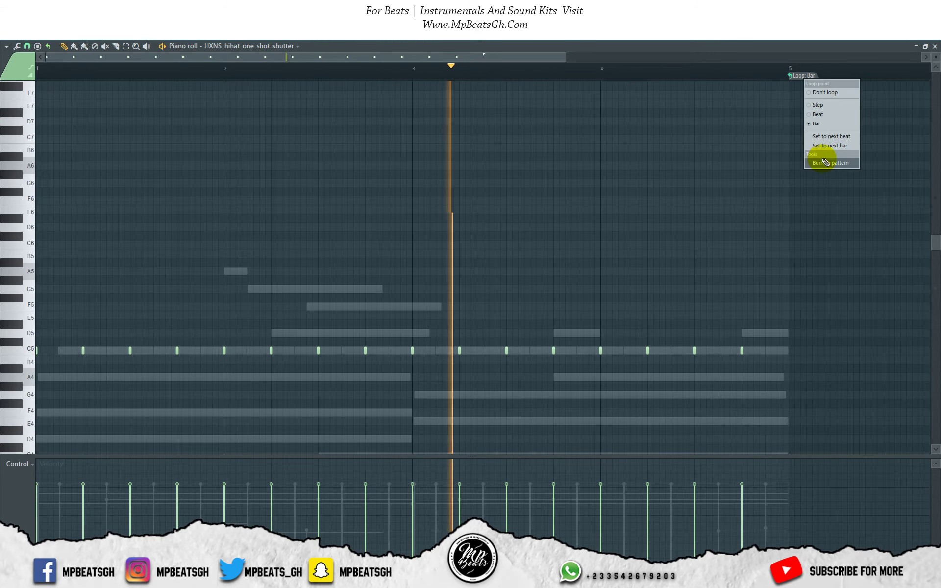
{"action": "left_click", "coordinate": [821, 156]}
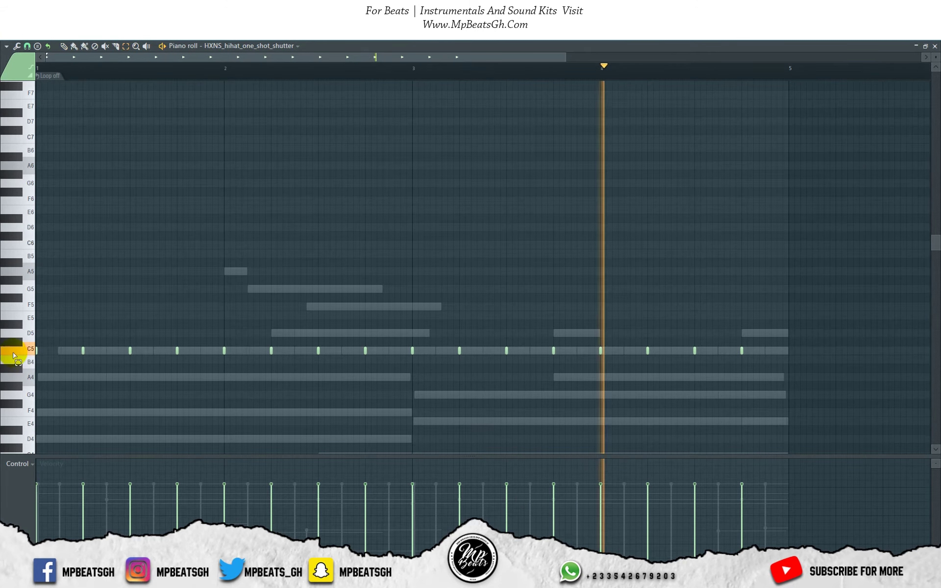
{"action": "key", "text": "ctrl+a"}
{"action": "key", "text": "space"}
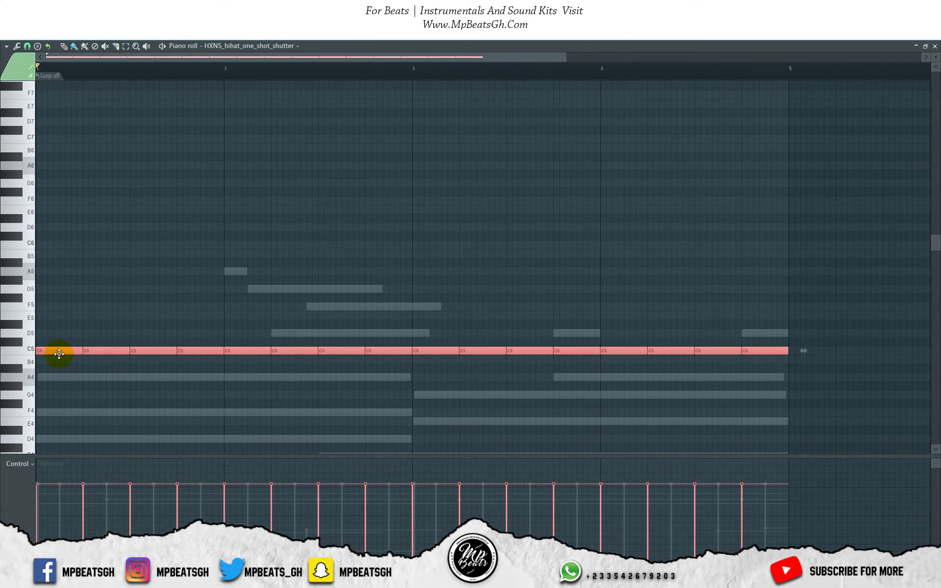
{"action": "left_click_drag", "start_coordinate": [60, 354], "coordinate": [62, 354]}
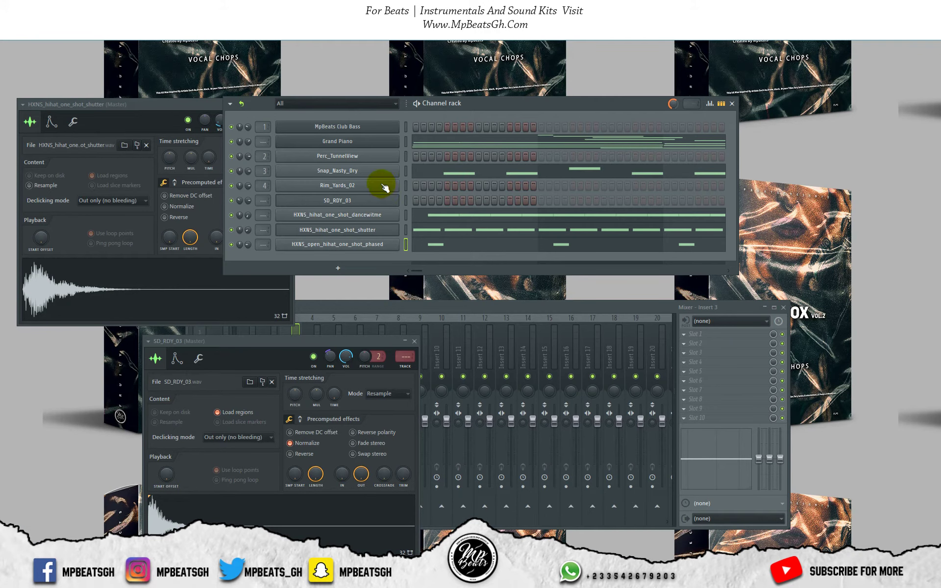
- Open the Perc_TunnelView sample in the audio editor and set the channel's root note to D5
{"action": "right_click", "coordinate": [345, 159]}
{"action": "left_click", "coordinate": [345, 159]}
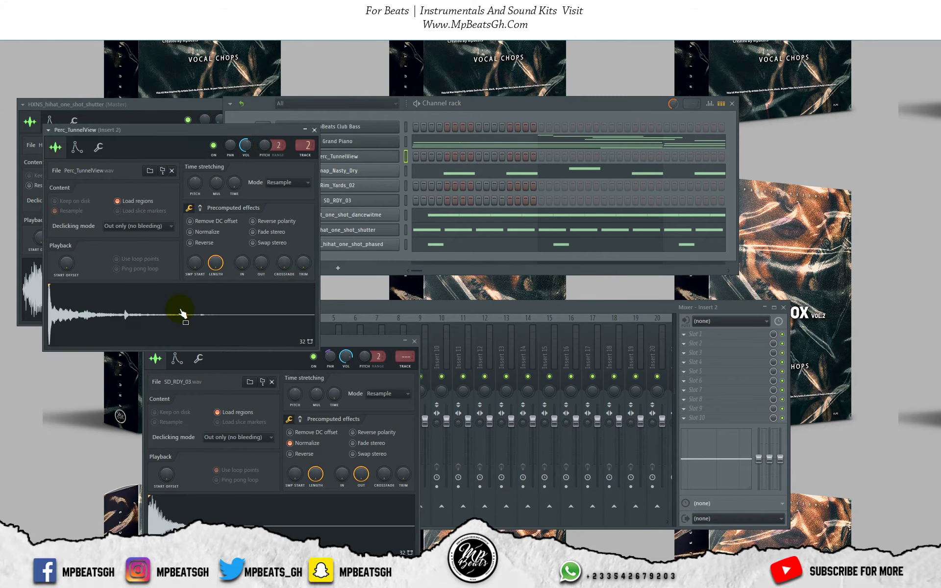
{"action": "right_click", "coordinate": [178, 308]}
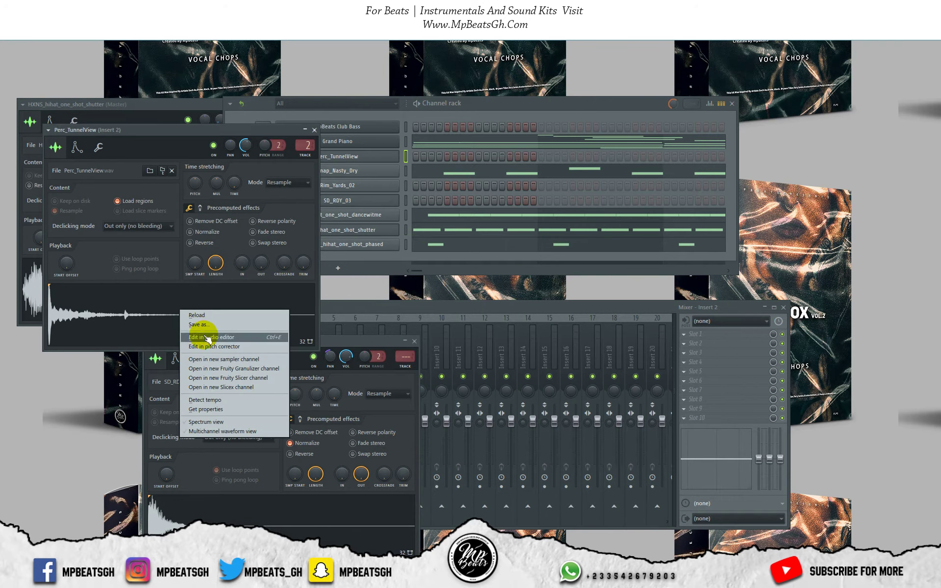
{"action": "left_click", "coordinate": [202, 329]}
{"action": "left_click", "coordinate": [98, 147]}
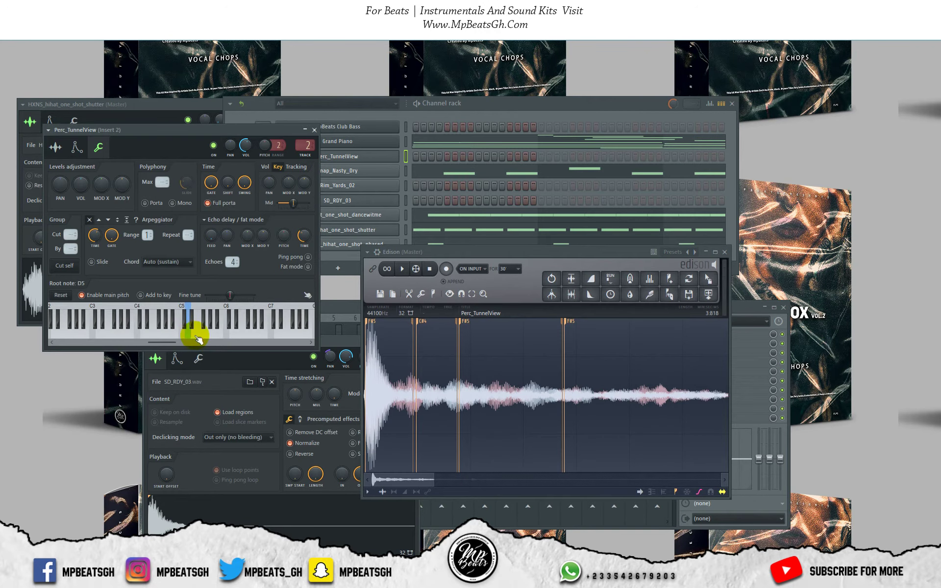
- Place a half-beat E5 note in Perc_TunnelView's piano roll, a quarter beat into bar 1, and audition it
{"action": "key", "text": "F7"}
{"action": "key", "text": "space"}
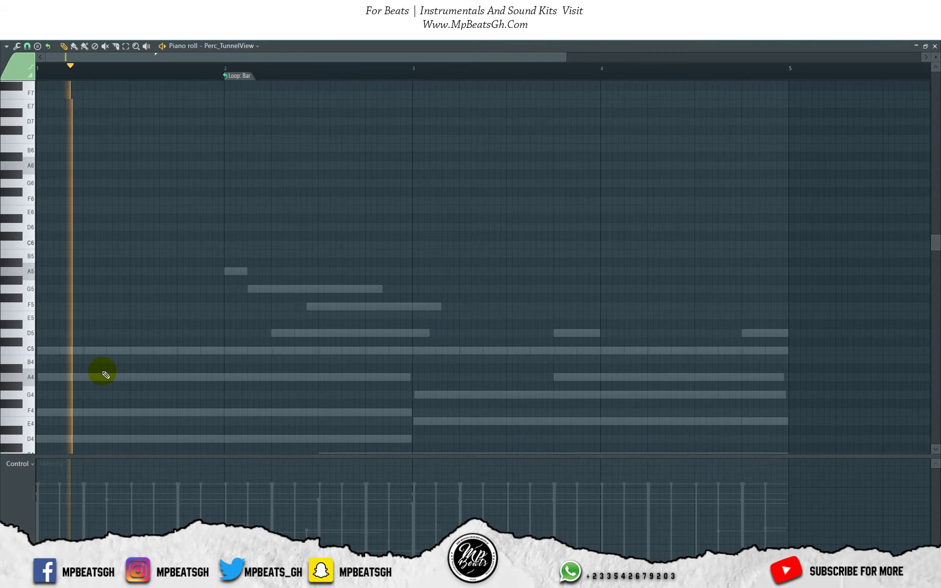
{"action": "scroll", "coordinate": [98, 350], "scroll_direction": "down", "scroll_amount": 2}
{"action": "key", "text": "space"}
{"action": "left_click_drag", "start_coordinate": [68, 299], "coordinate": [61, 271]}
{"action": "key", "text": "space"}
{"action": "key", "text": "space"}
{"action": "key", "text": "space"}
{"action": "key", "text": "space"}
{"action": "key", "text": "space"}
{"action": "key", "text": "space"}
{"action": "key", "text": "space"}
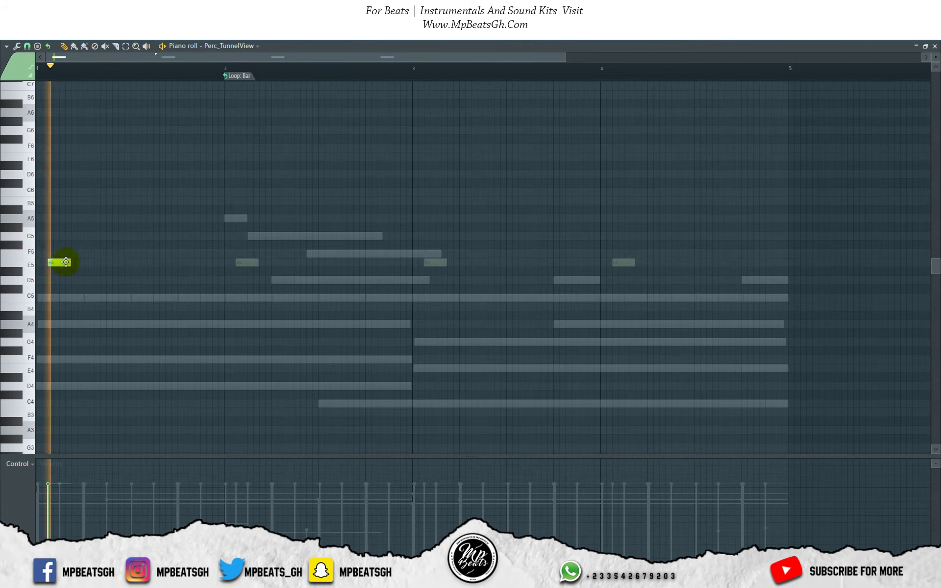
{"action": "key", "text": "space"}
- Move the Perc_TunnelView note in bar 1 to C5 and set the pattern loop to Don't loop
{"action": "left_click", "coordinate": [29, 299]}
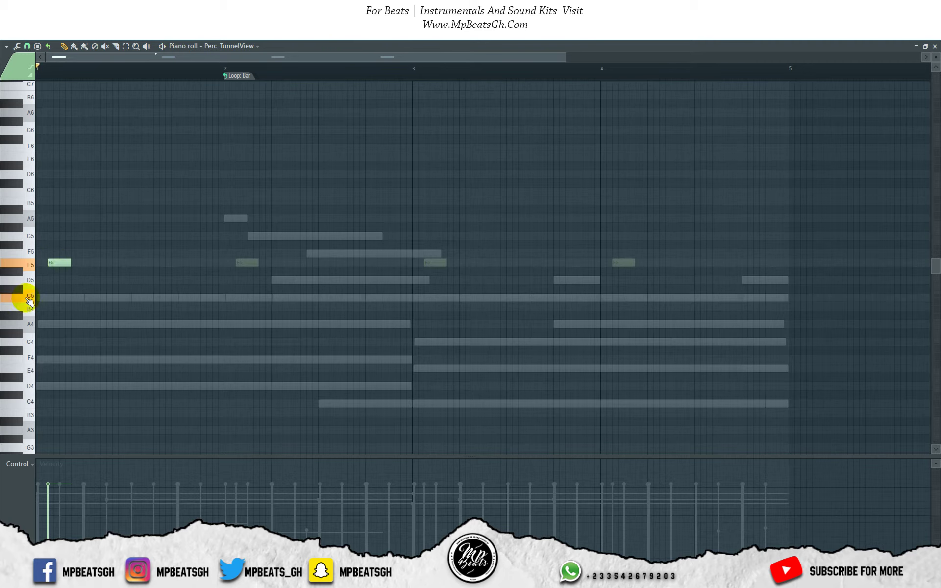
{"action": "left_click_drag", "start_coordinate": [54, 263], "coordinate": [55, 306]}
{"action": "key", "text": "space"}
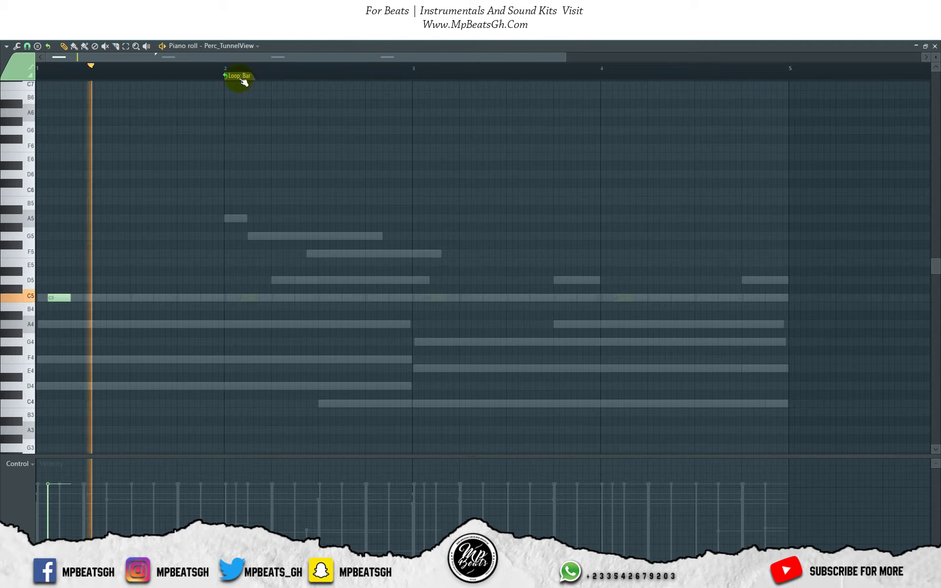
{"action": "right_click", "coordinate": [239, 76]}
{"action": "left_click", "coordinate": [259, 92]}
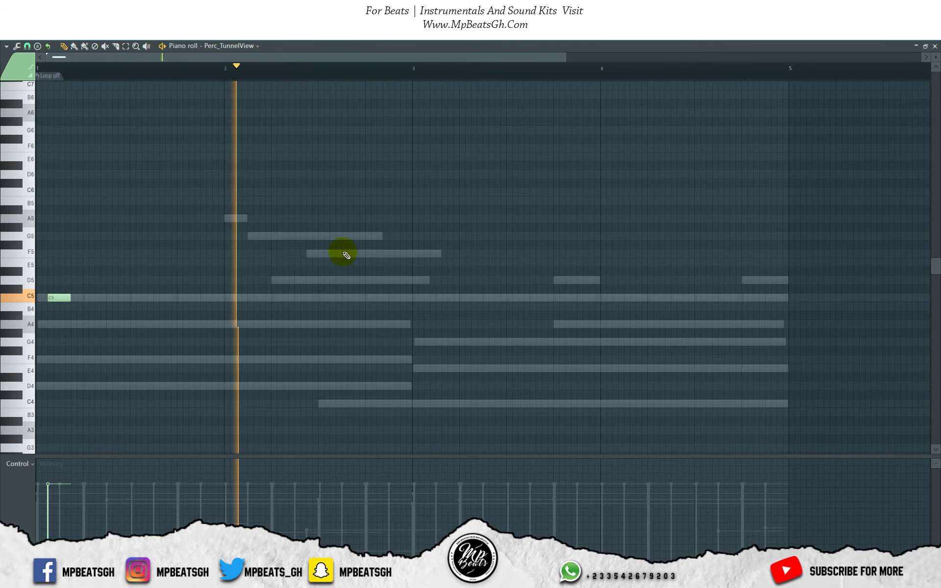
- Add a half-beat G5 note to Perc_TunnelView, a quarter beat after beat 3 of bar 2
{"action": "left_click", "coordinate": [343, 238]}
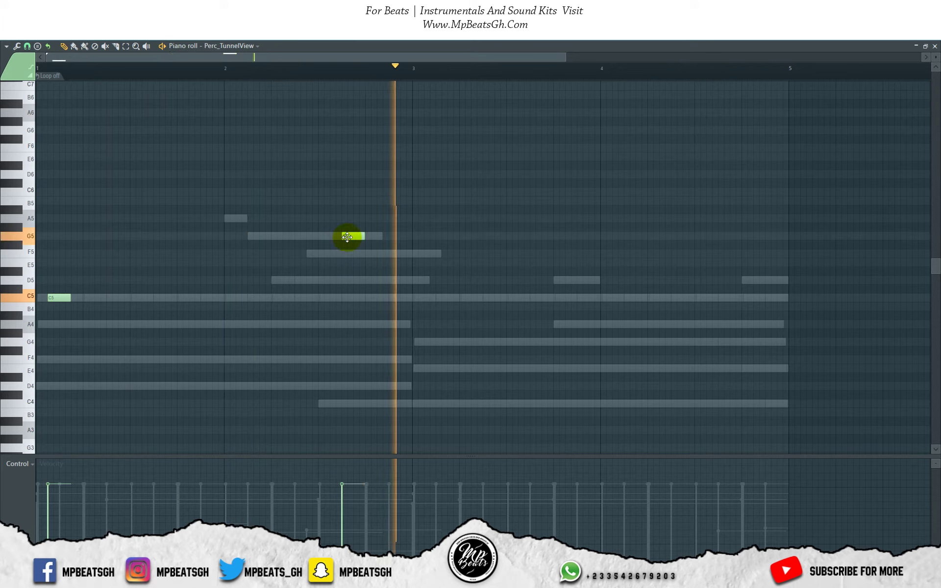
{"action": "key", "text": "space"}
{"action": "left_click_drag", "start_coordinate": [344, 237], "coordinate": [333, 237]}
- Increase the fade-out of the Perc_TunnelView sample in its channel settings while listening to the beat
{"action": "key", "text": "F6"}
{"action": "key", "text": "space"}
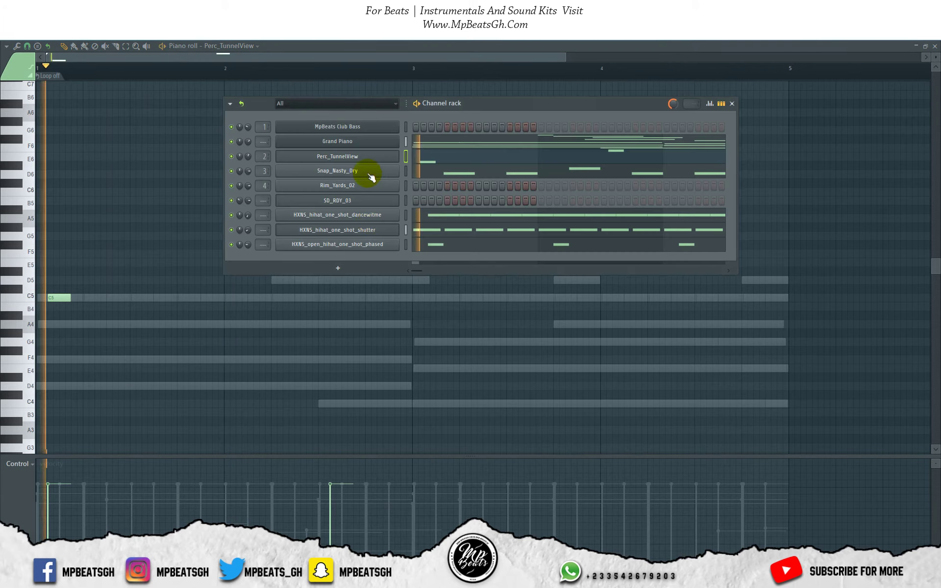
{"action": "left_click", "coordinate": [338, 157]}
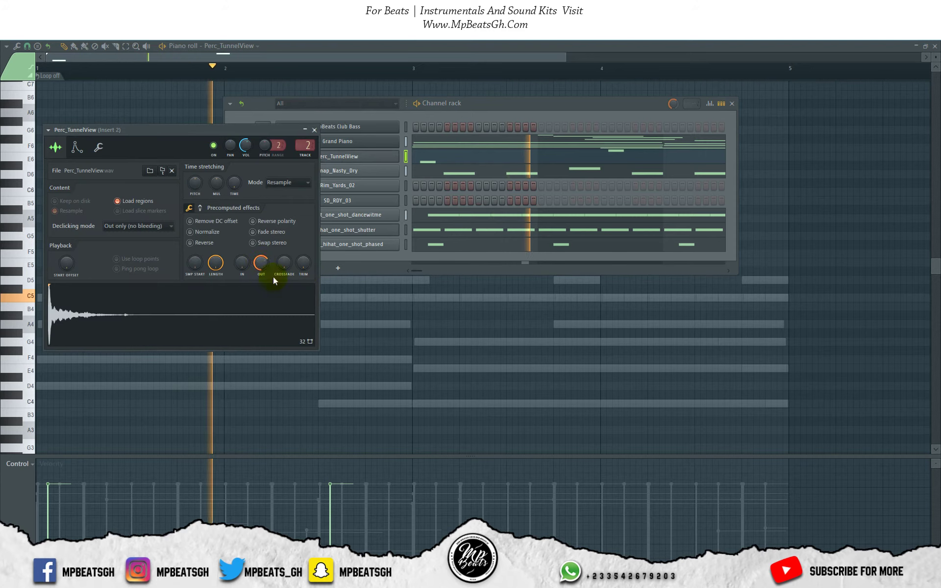
{"action": "left_click", "coordinate": [314, 130]}
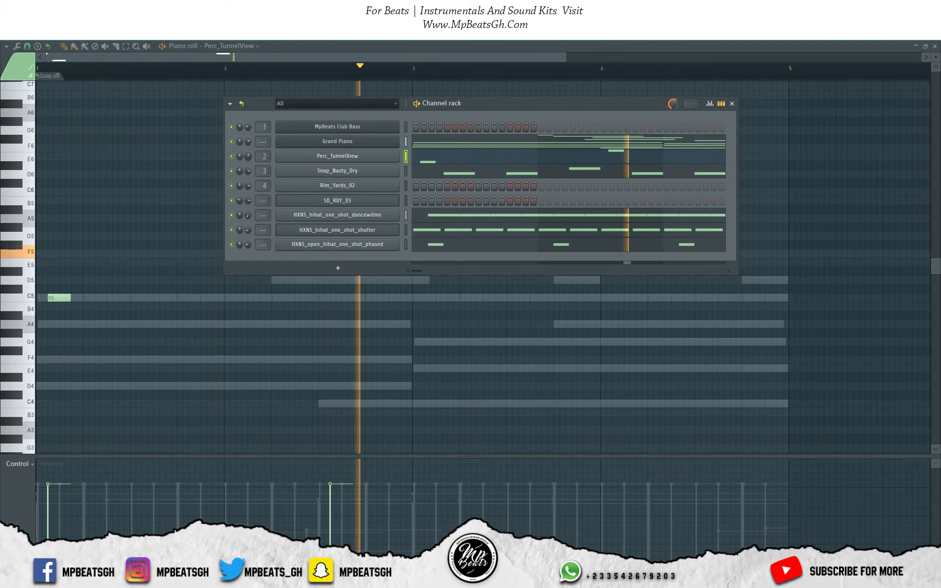
{"action": "key", "text": "space"}
{"action": "key", "text": "F6"}
- Move the bar 2 Perc_TunnelView note to D5 and duplicate both notes into bars 3 and 4
{"action": "left_click_drag", "start_coordinate": [337, 254], "coordinate": [336, 283]}
{"action": "key", "text": "space"}
{"action": "left_click", "coordinate": [128, 46]}
{"action": "left_click_drag", "start_coordinate": [28, 227], "coordinate": [14, 404]}
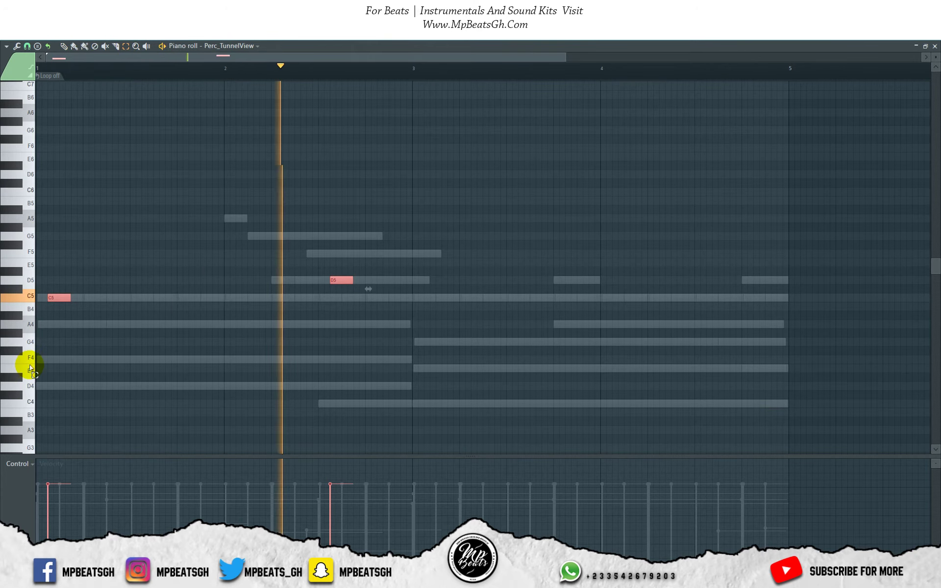
{"action": "key", "text": "space"}
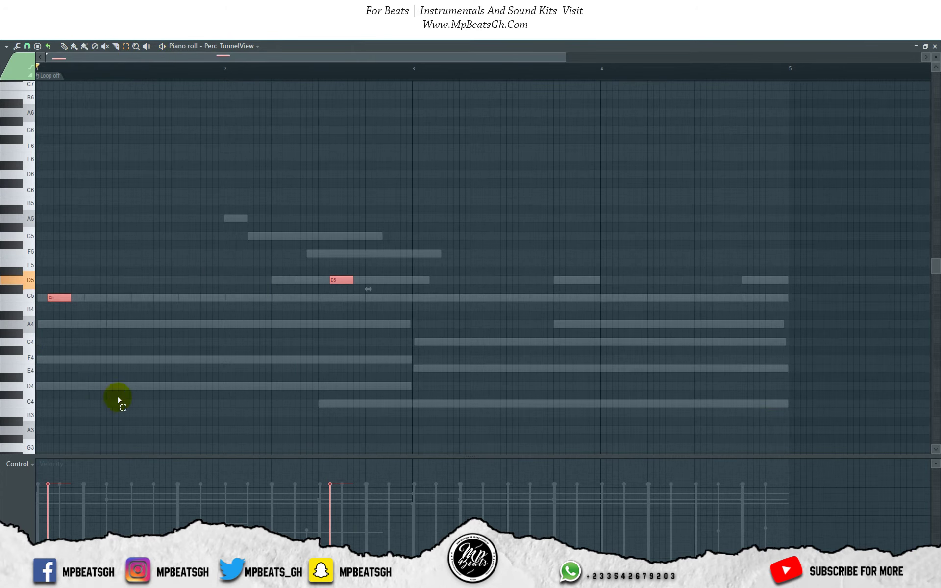
{"action": "key", "text": "ctrl+b"}
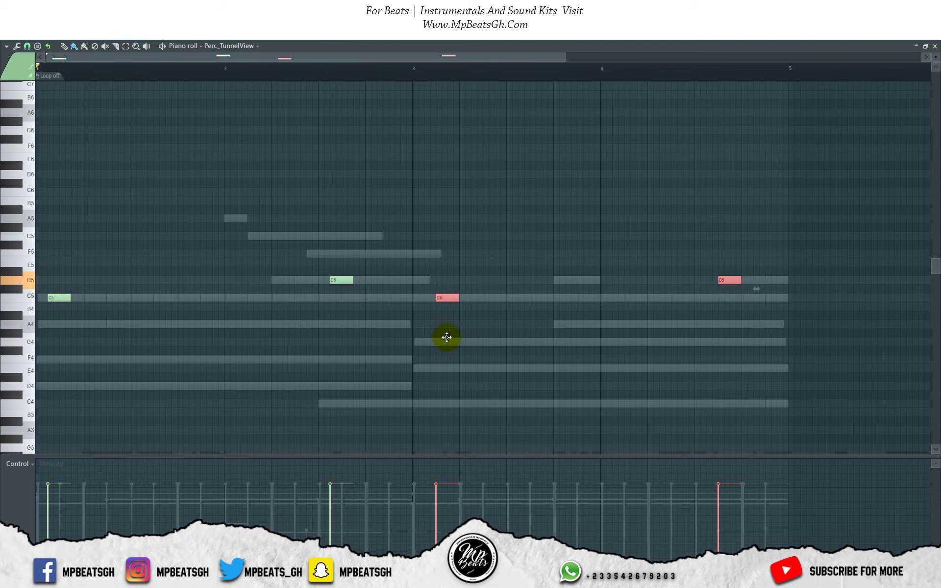
{"action": "left_click", "coordinate": [934, 47]}
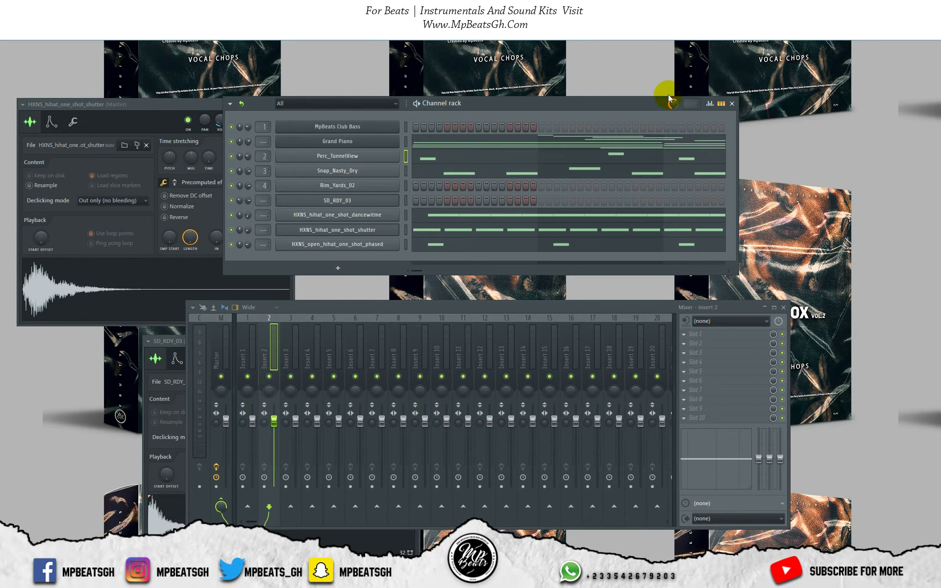
- Place half-beat Rim_Yards_02 C5 notes around the start of bar 2 and burn the bar loop to the pattern
{"action": "right_click", "coordinate": [362, 191]}
{"action": "left_click", "coordinate": [417, 177]}
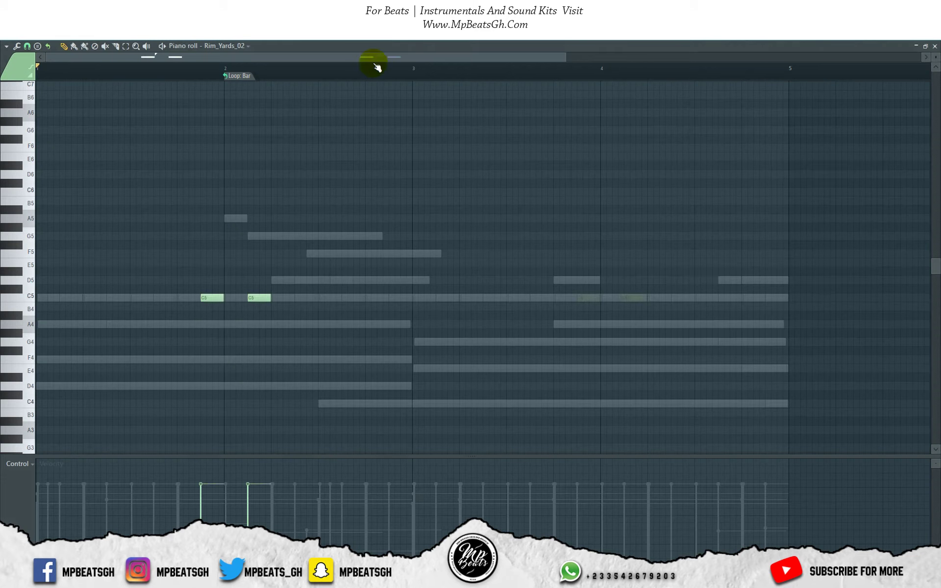
{"action": "right_click", "coordinate": [237, 77]}
{"action": "left_click", "coordinate": [258, 161]}
{"action": "left_click", "coordinate": [935, 47]}
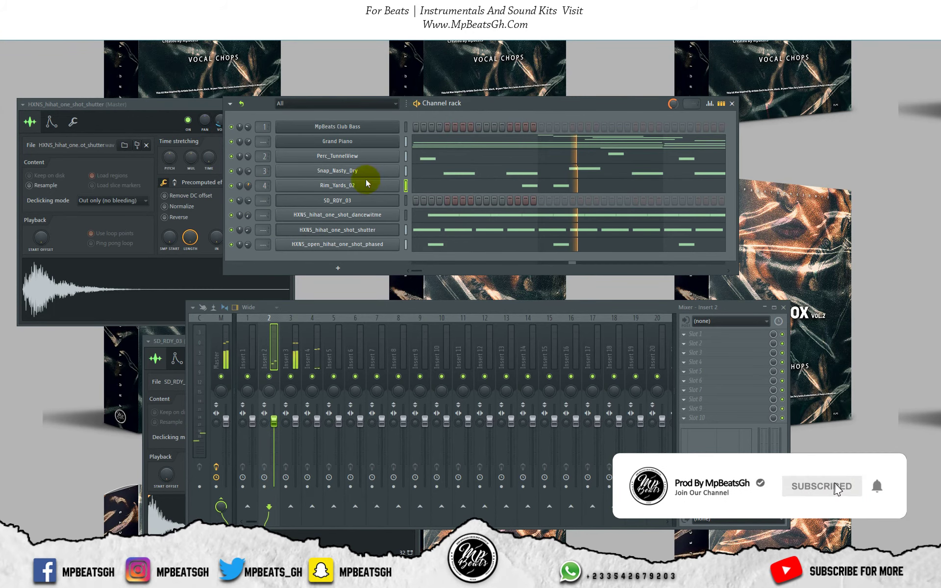
- Add two quarter-beat C5 notes to Rim_Yards_02, a quarter beat before and after beat 3 of bar 1
{"action": "right_click", "coordinate": [399, 186]}
{"action": "left_click", "coordinate": [413, 190]}
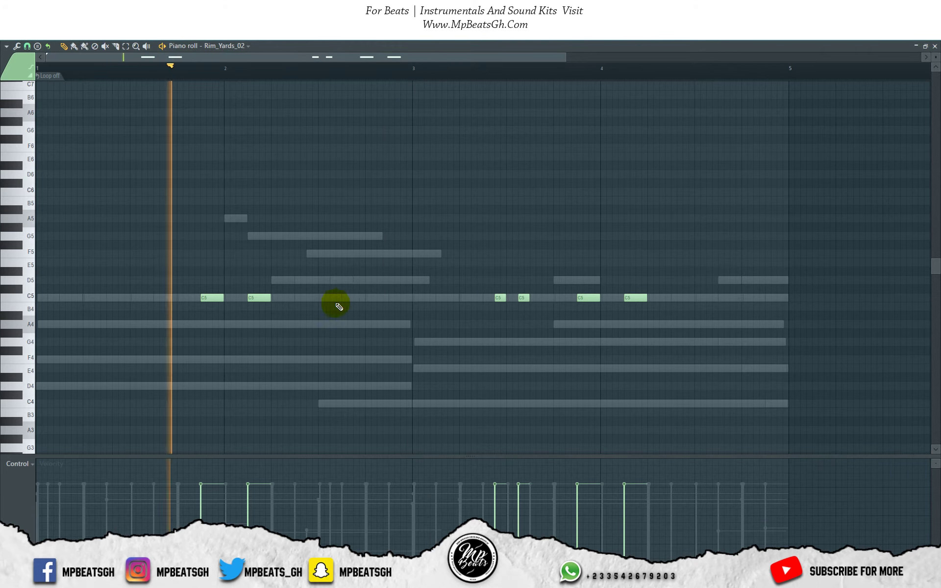
{"action": "key", "text": "space"}
{"action": "key", "text": "space"}
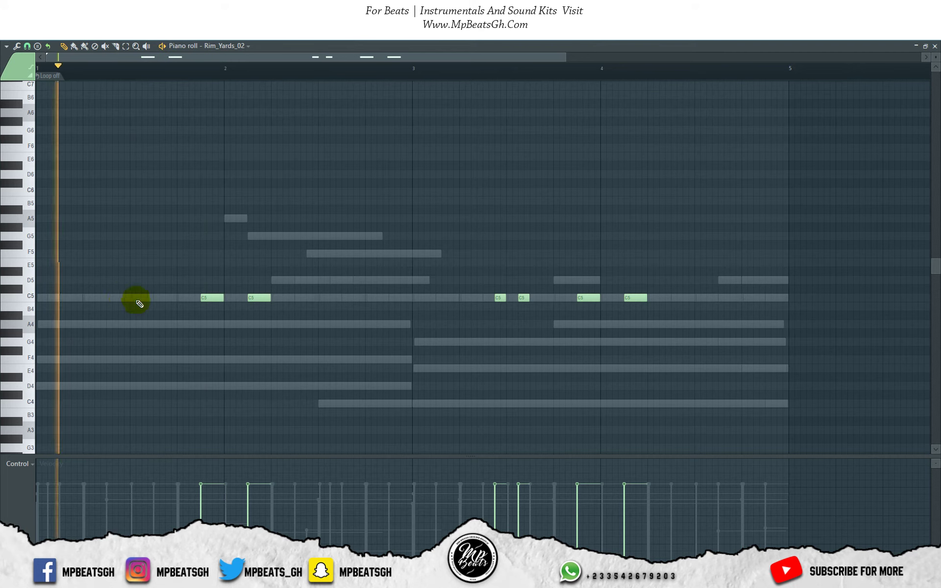
{"action": "left_click", "coordinate": [125, 299]}
{"action": "key", "text": "space"}
{"action": "left_click", "coordinate": [147, 299]}
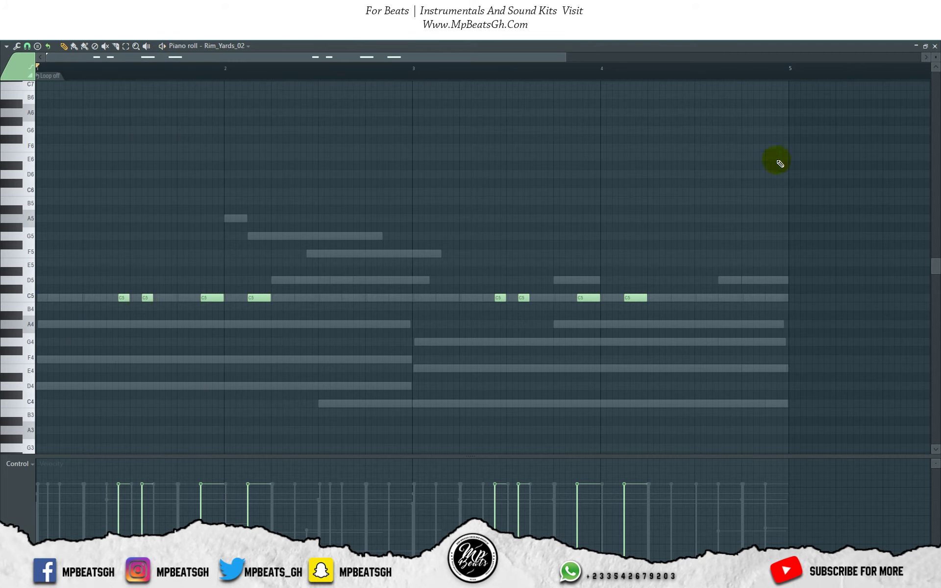
{"action": "key", "text": "space"}
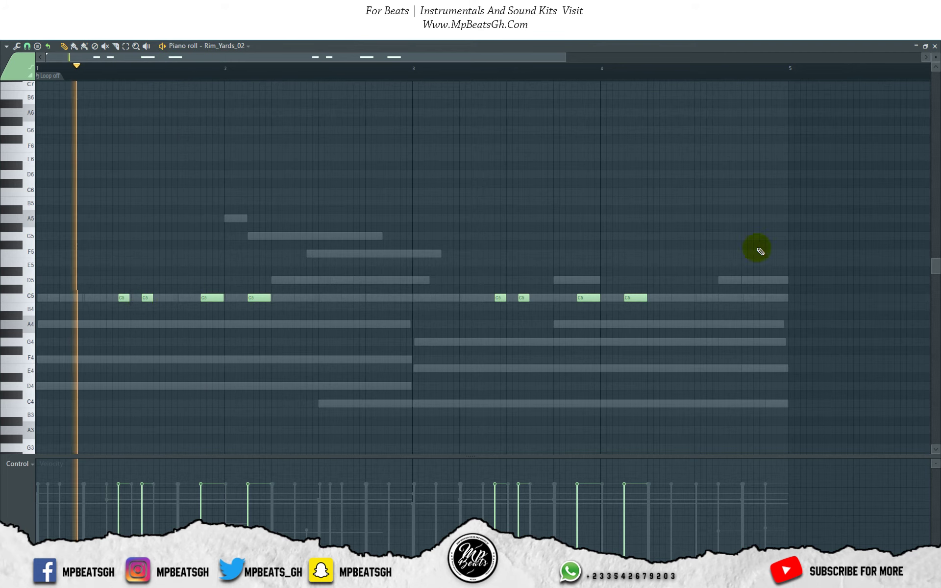
{"action": "left_click", "coordinate": [935, 45]}
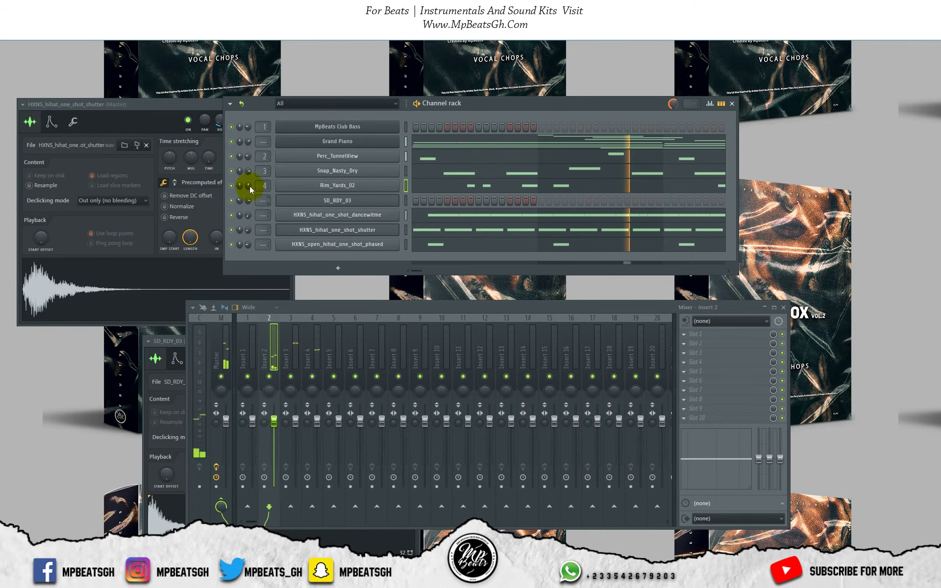
- Place a quarter-beat C5 note on SD_RDY_03 halfway through beat 3 of bar 1 and lower its velocity
{"action": "right_click", "coordinate": [305, 200]}
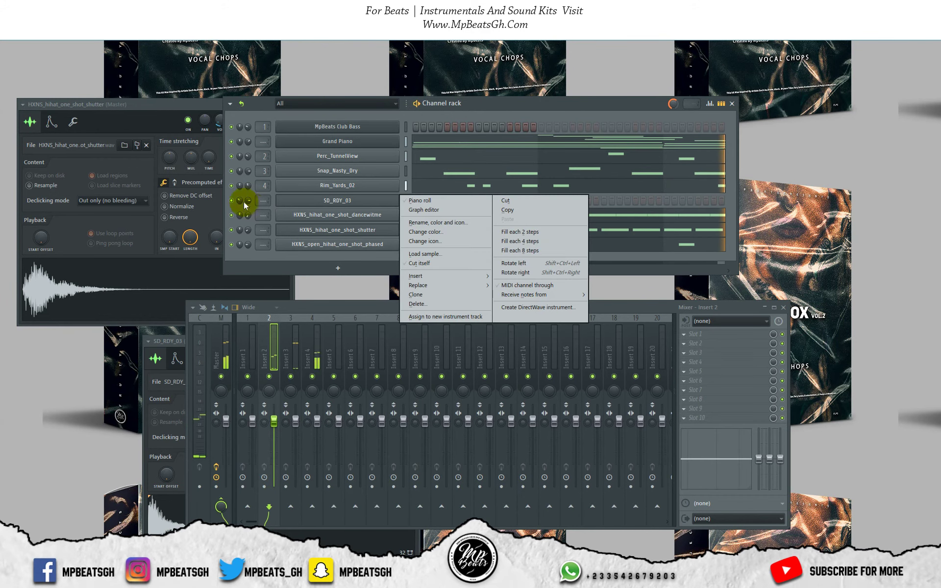
{"action": "left_click", "coordinate": [244, 202]}
{"action": "right_click", "coordinate": [406, 195]}
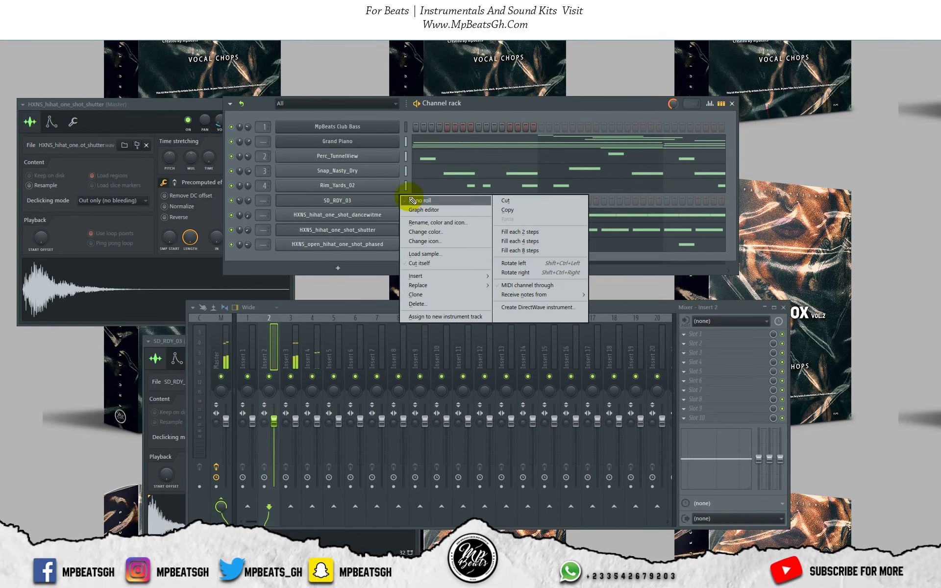
{"action": "left_click", "coordinate": [488, 305]}
{"action": "key", "text": "space"}
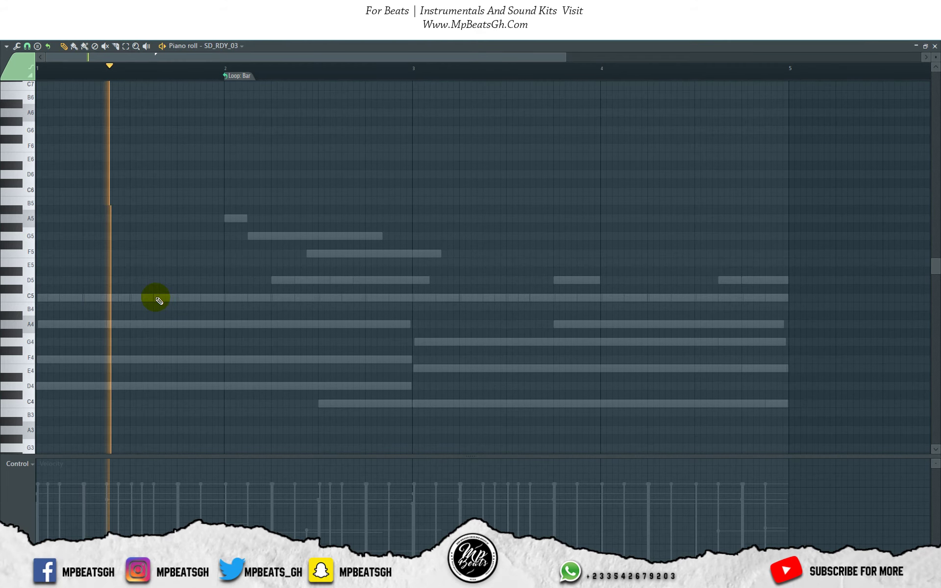
{"action": "key", "text": "space"}
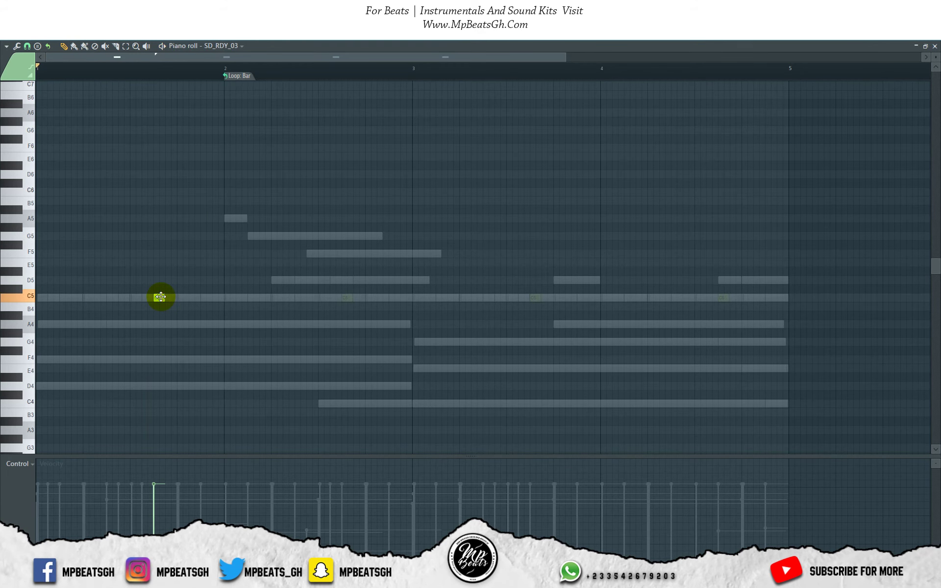
{"action": "left_click", "coordinate": [156, 513]}
{"action": "key", "text": "space"}
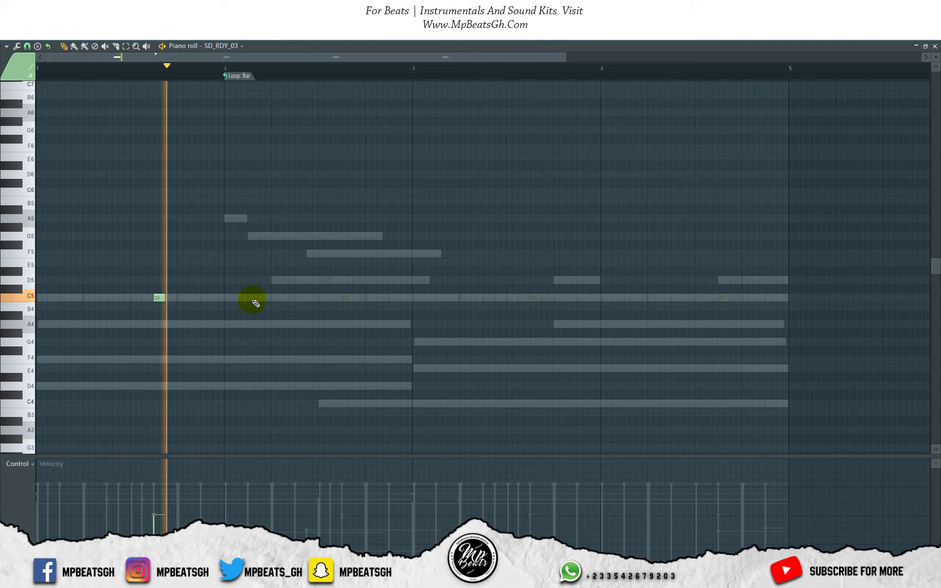
- Add quarter-beat G#4 and F#4 notes to SD_RDY_03 in the second half of beat 4 of bar 1
{"action": "key", "text": "space"}
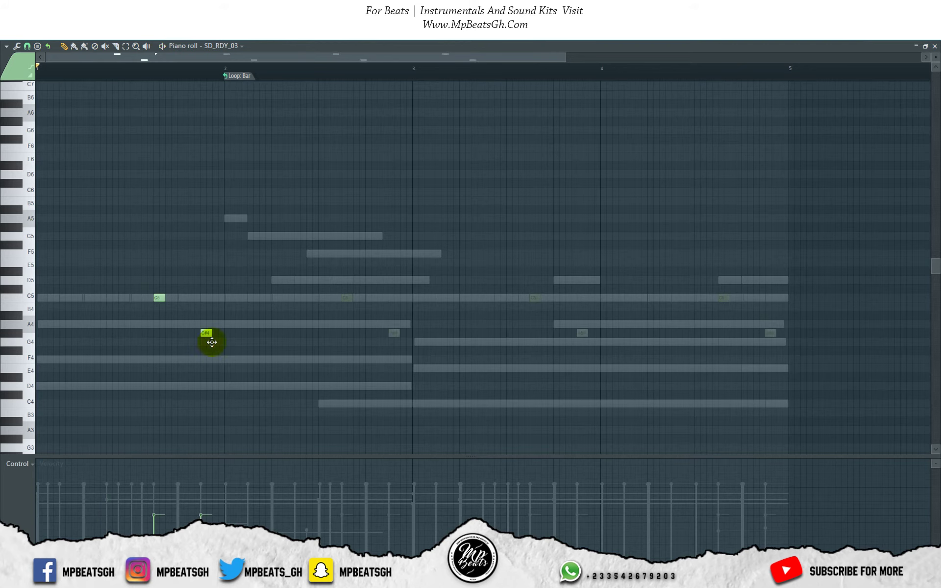
{"action": "left_click", "coordinate": [216, 360]}
{"action": "key", "text": "space"}
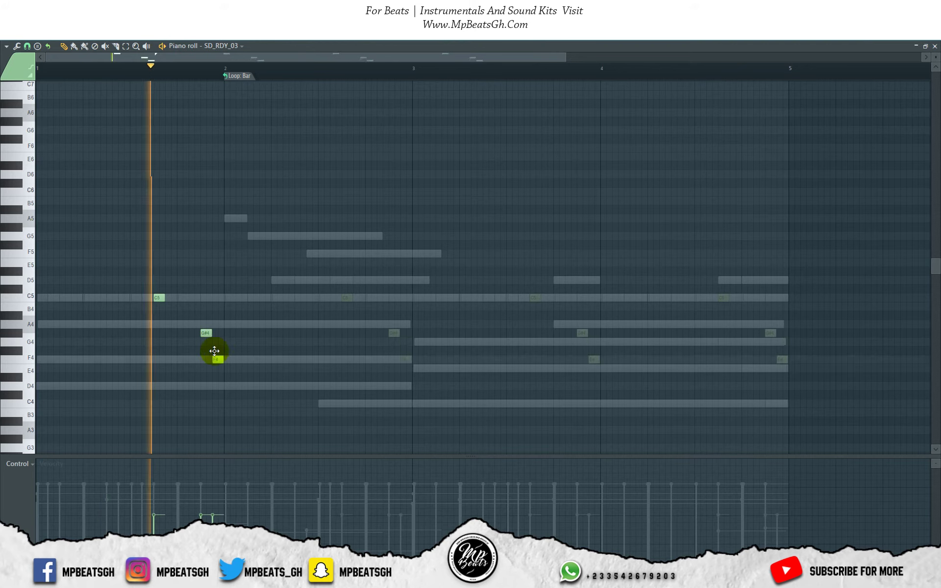
{"action": "left_click_drag", "start_coordinate": [214, 351], "coordinate": [213, 350]}
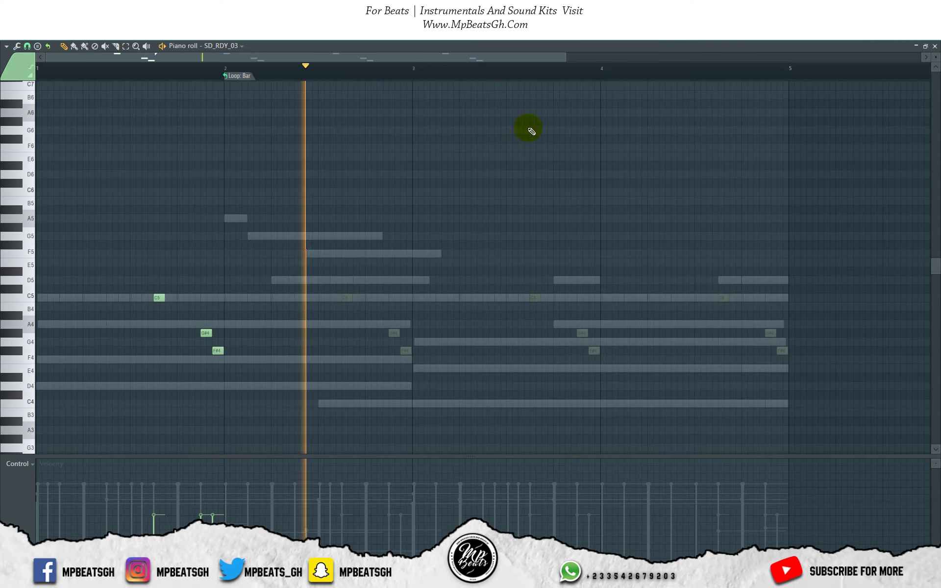
- Burn the SD_RDY_03 bar loop to the pattern
{"action": "key", "text": "F6"}
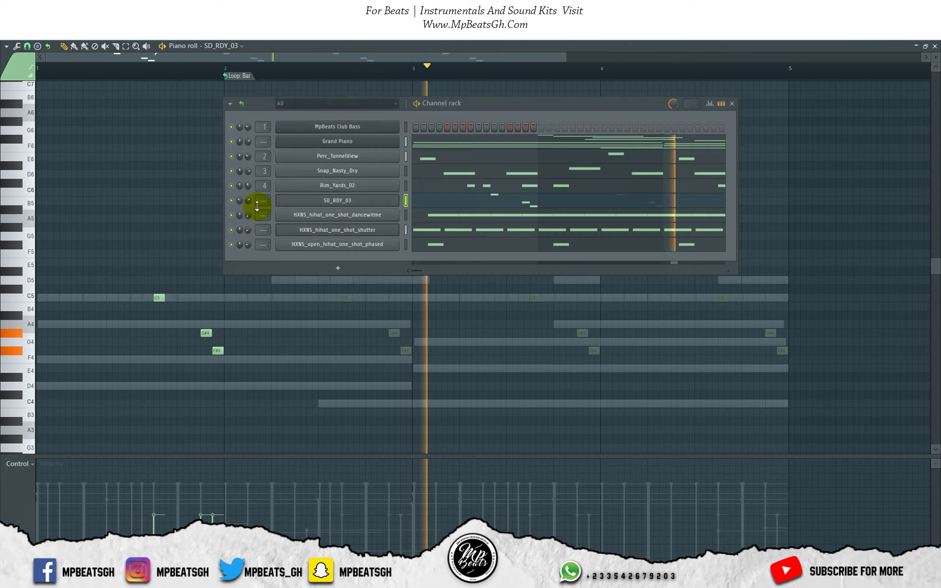
{"action": "left_click", "coordinate": [245, 76]}
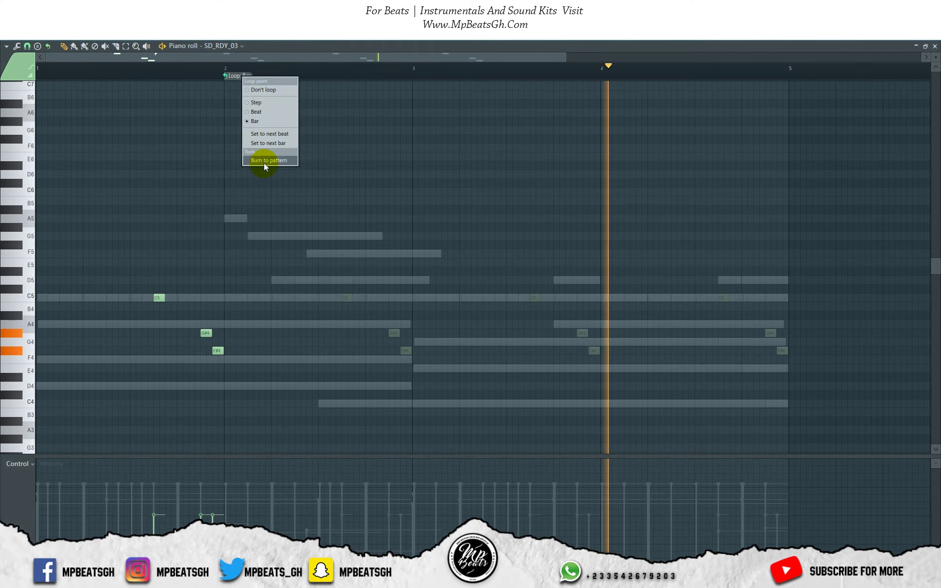
{"action": "left_click", "coordinate": [265, 161]}
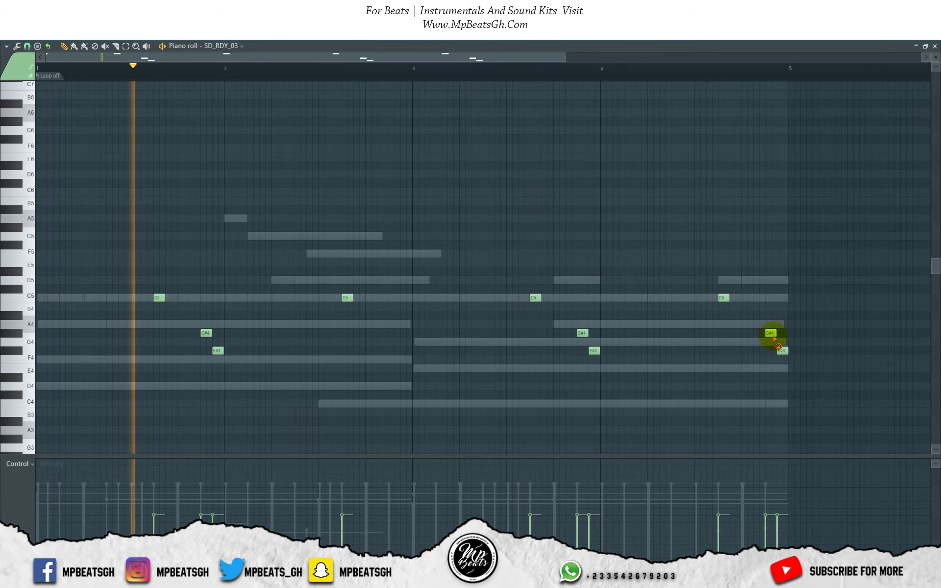
- Delete the G#4 and F#4 notes of SD_RDY_03 in bars 2 and 4 and adjust the velocities of the bar 3 pair
{"action": "right_click", "coordinate": [772, 334]}
{"action": "right_click", "coordinate": [782, 350]}
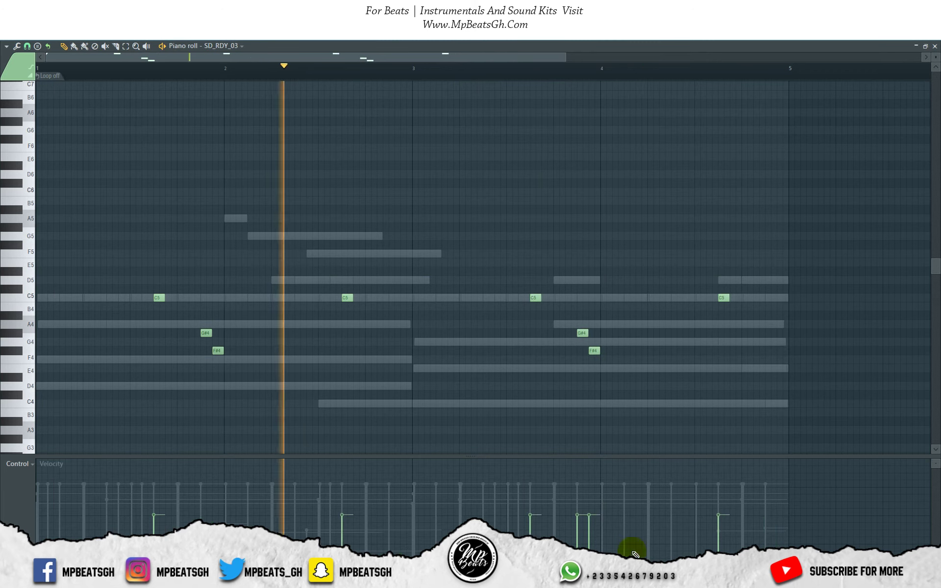
{"action": "left_click_drag", "start_coordinate": [578, 550], "coordinate": [589, 536]}
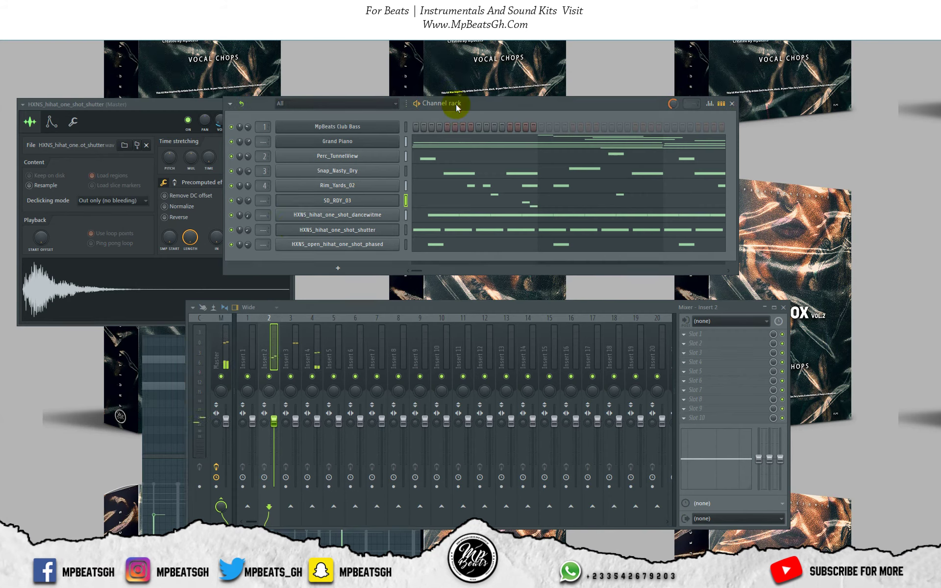
{"action": "left_click", "coordinate": [282, 207]}
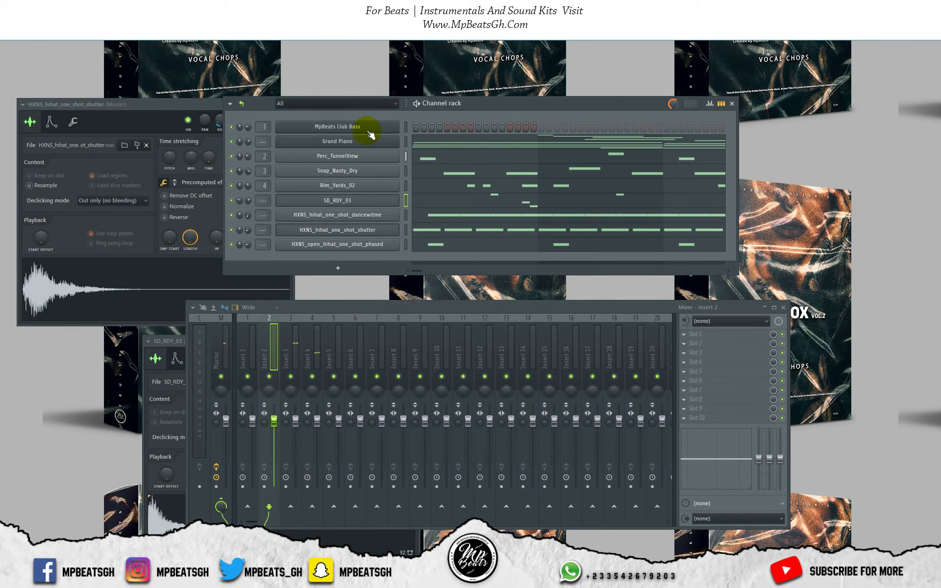
- Place two one-beat A4 notes on MpBeats Club Bass in bar 1, on beat 1 and halfway through beat 2
{"action": "right_click", "coordinate": [389, 125]}
{"action": "left_click", "coordinate": [417, 131]}
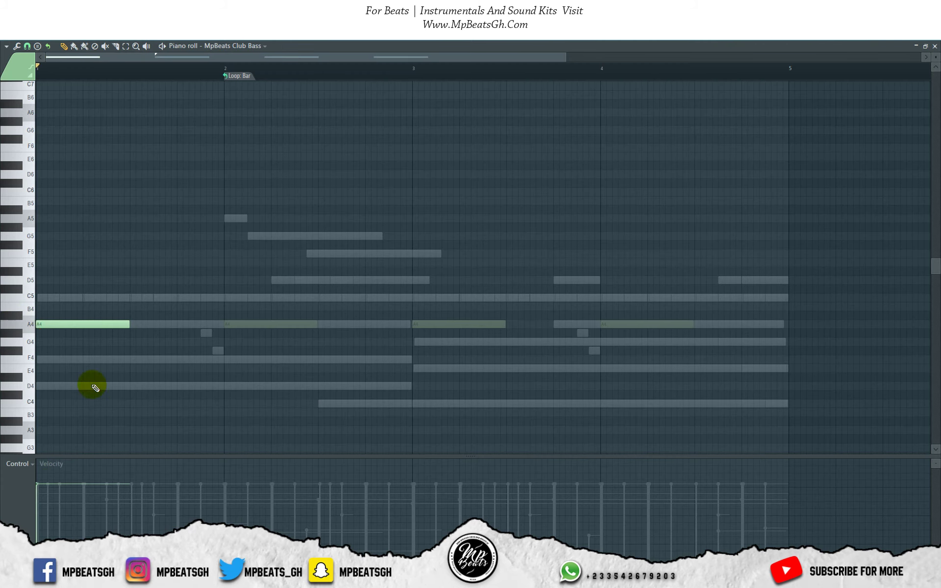
{"action": "left_click_drag", "start_coordinate": [126, 333], "coordinate": [84, 325]}
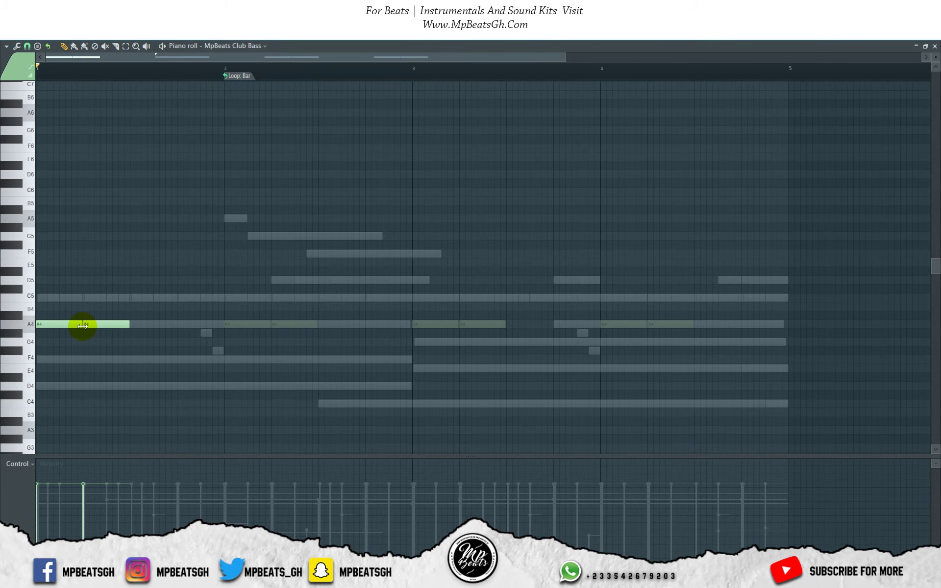
{"action": "key", "text": "space"}
{"action": "right_click", "coordinate": [100, 325]}
{"action": "key", "text": "space"}
{"action": "key", "text": "space"}
{"action": "left_click", "coordinate": [107, 324]}
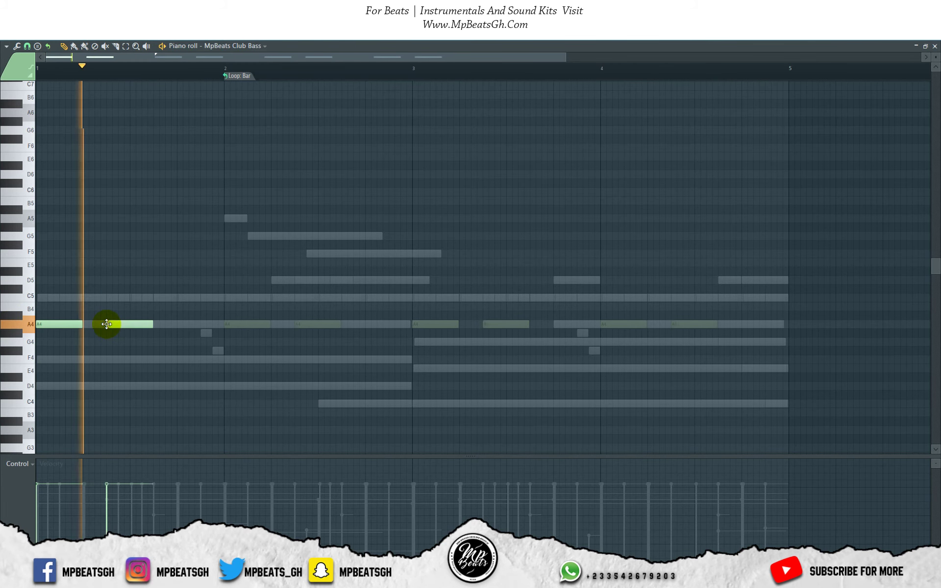
- Burn the MpBeats Club Bass bar loop to the pattern and move the four notes in bars 3 and 4 to G4
{"action": "right_click", "coordinate": [245, 77]}
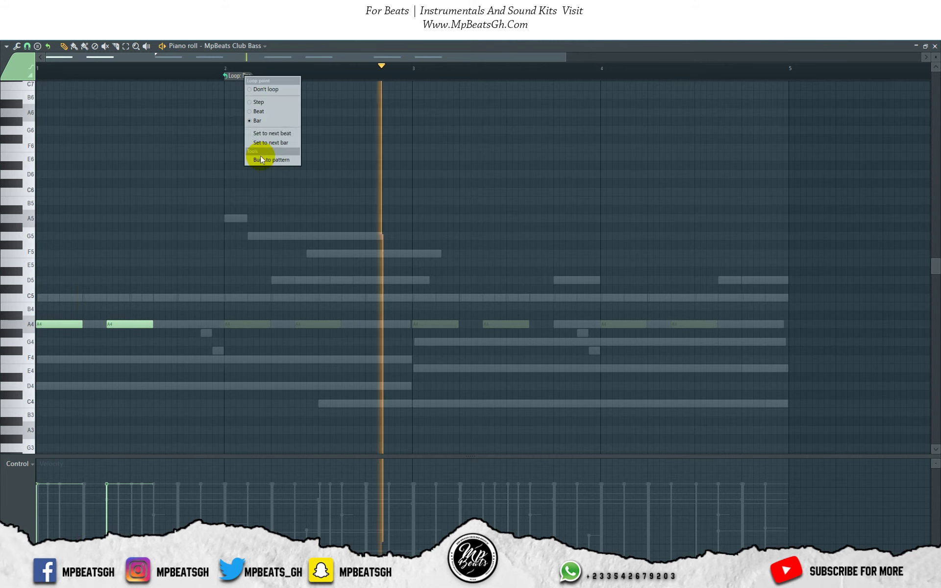
{"action": "left_click", "coordinate": [263, 160]}
{"action": "left_click_drag", "start_coordinate": [424, 324], "coordinate": [426, 340]}
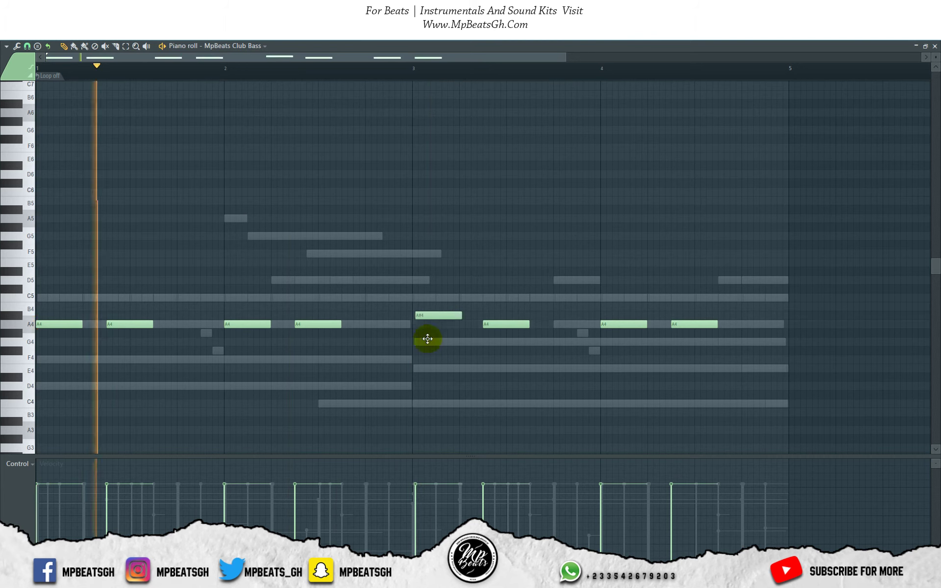
{"action": "left_click_drag", "start_coordinate": [484, 323], "coordinate": [486, 341]}
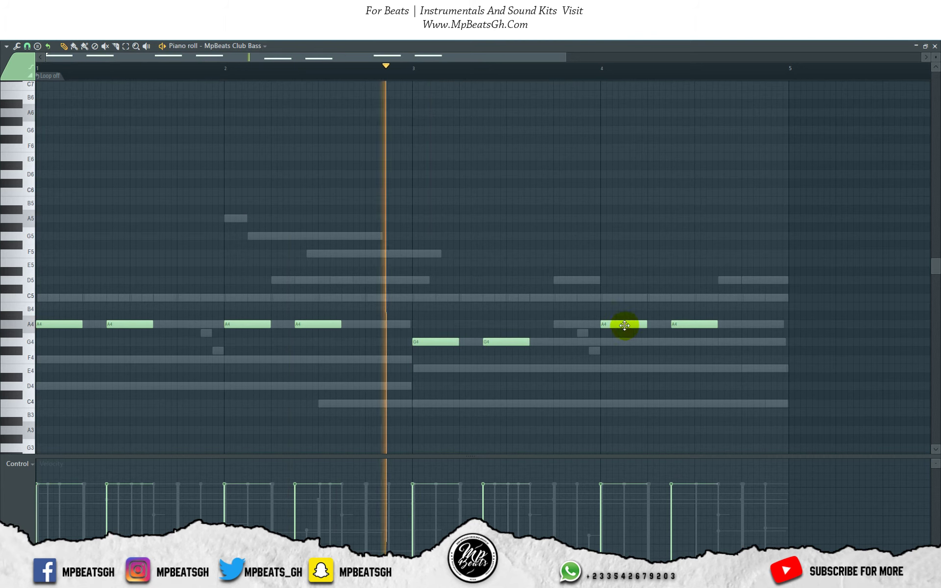
{"action": "left_click_drag", "start_coordinate": [624, 321], "coordinate": [624, 340]}
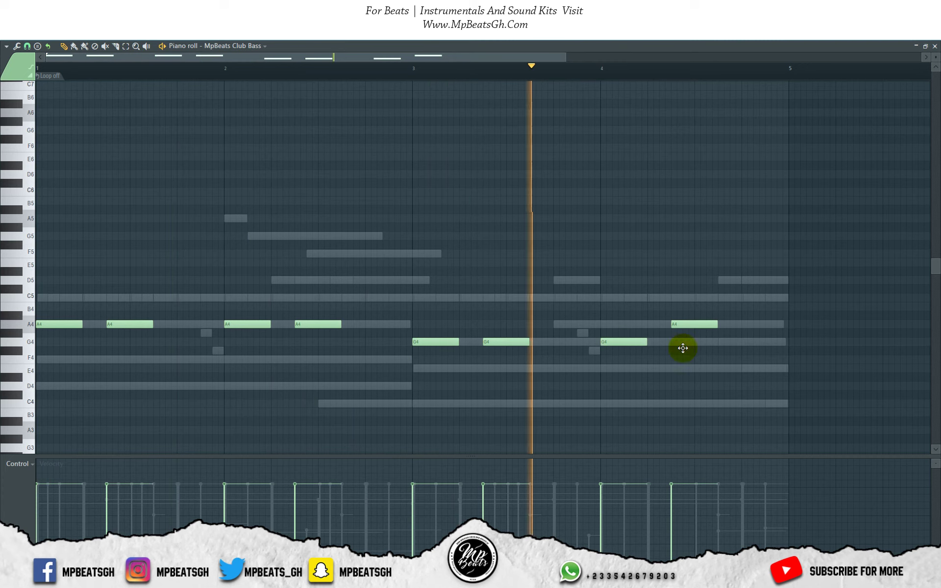
{"action": "left_click_drag", "start_coordinate": [682, 325], "coordinate": [681, 342]}
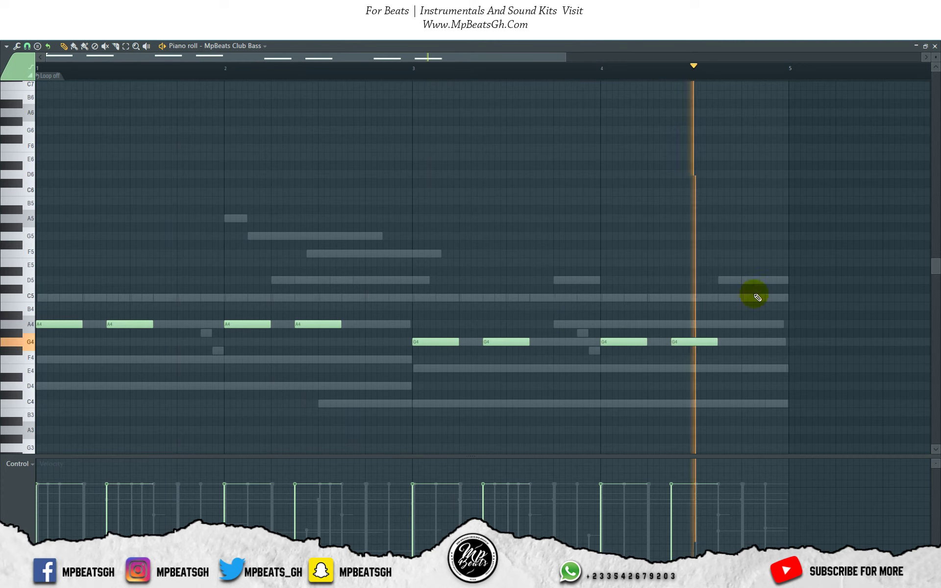
{"action": "left_click", "coordinate": [740, 280]}
{"action": "key", "text": "space"}
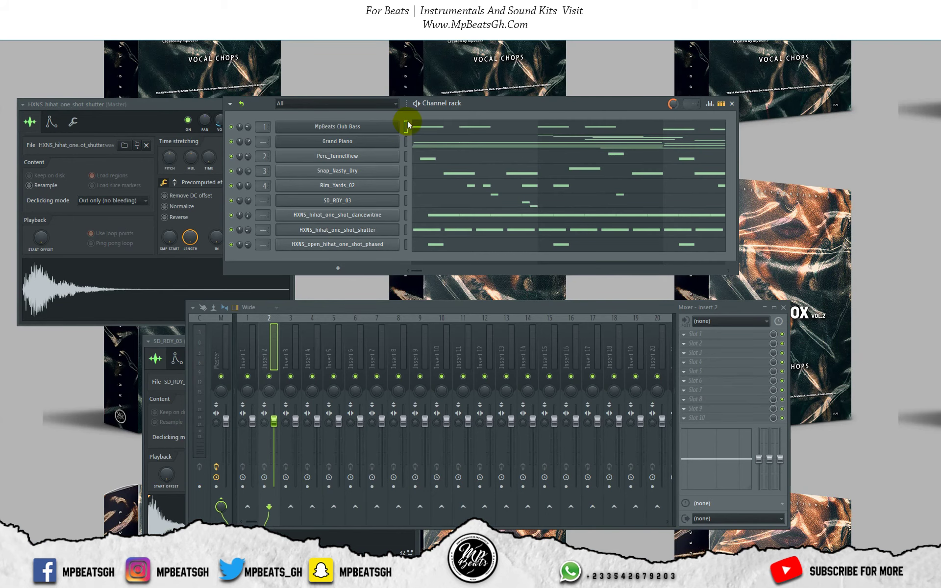
- Select all channels and route them to consecutive mixer tracks starting from Insert 1
{"action": "double_click", "coordinate": [407, 123]}
{"action": "double_click", "coordinate": [407, 123]}
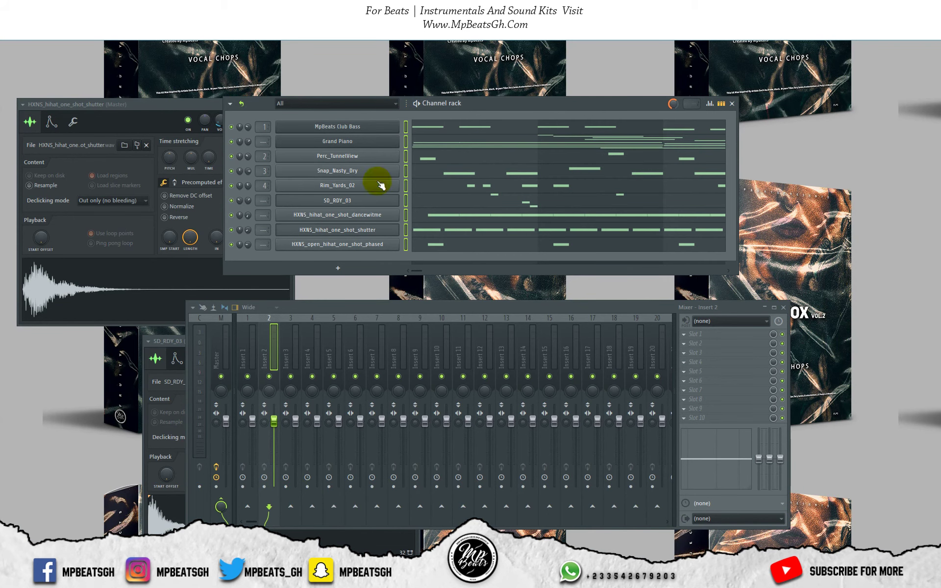
{"action": "right_click", "coordinate": [246, 357]}
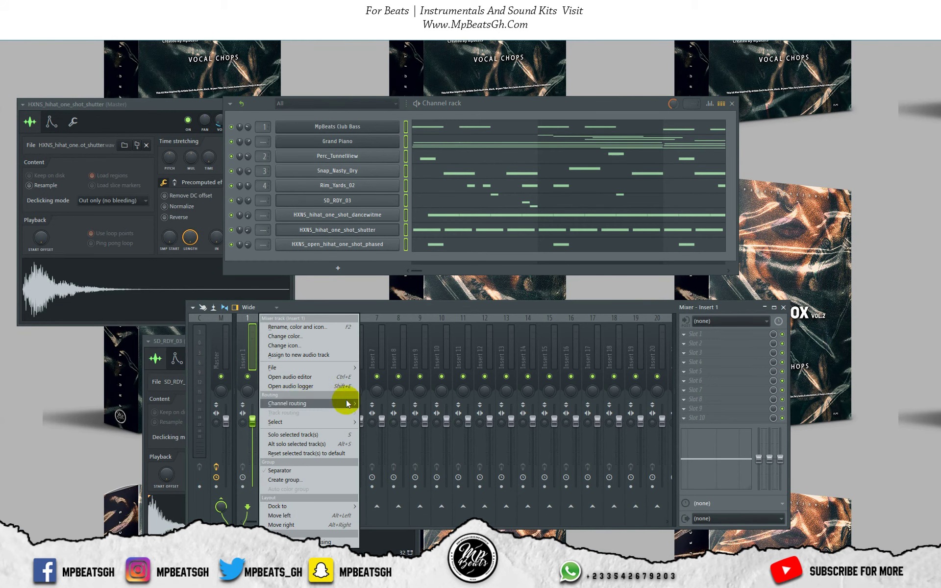
{"action": "mouse_move", "coordinate": [347, 403]}
{"action": "left_click", "coordinate": [383, 407]}
- Add Fruity parametric EQ 2 to the Grand Piano mixer track and set band 1 as a high-pass filter at about 170 Hz
{"action": "left_click", "coordinate": [268, 353]}
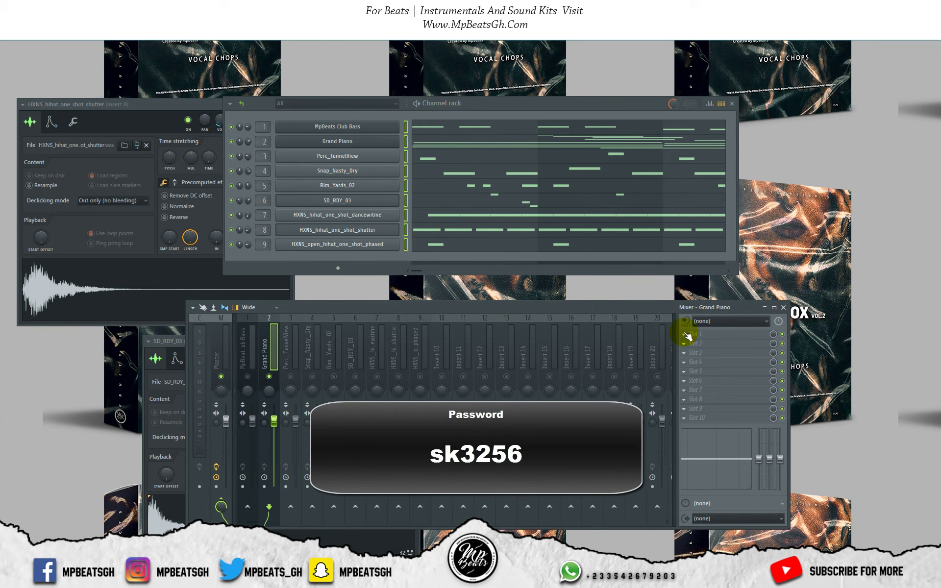
{"action": "left_click", "coordinate": [685, 335]}
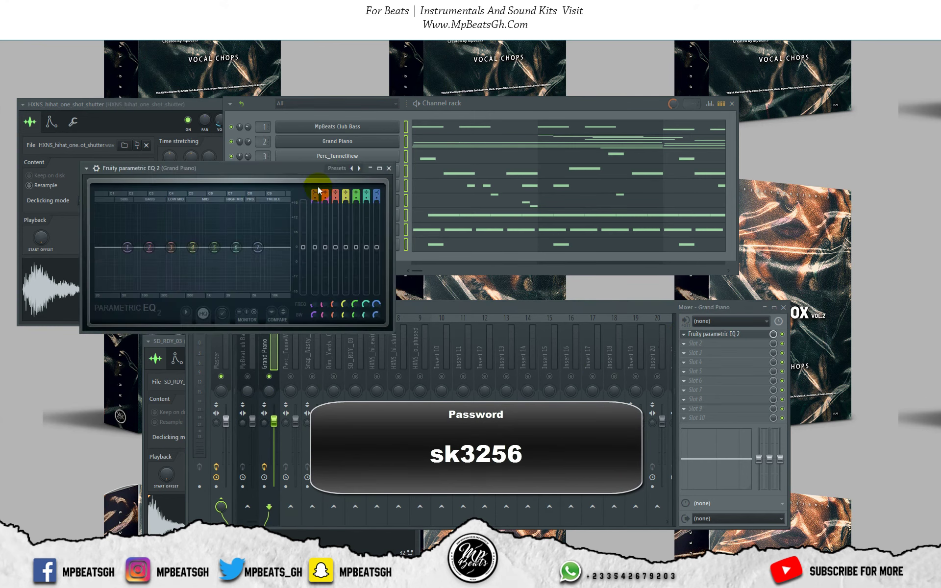
{"action": "key", "text": "space"}
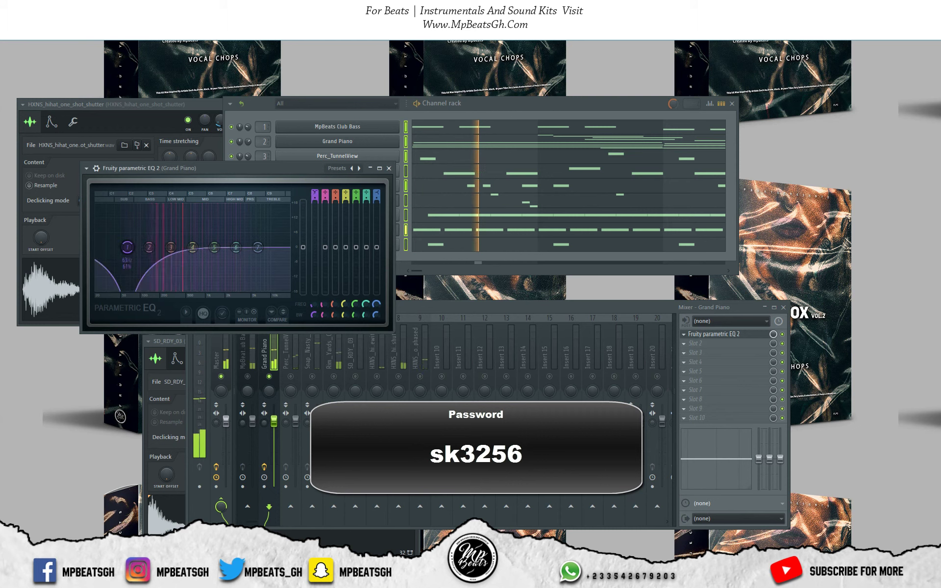
{"action": "left_click_drag", "start_coordinate": [316, 193], "coordinate": [315, 189]}
{"action": "left_click_drag", "start_coordinate": [128, 248], "coordinate": [155, 248]}
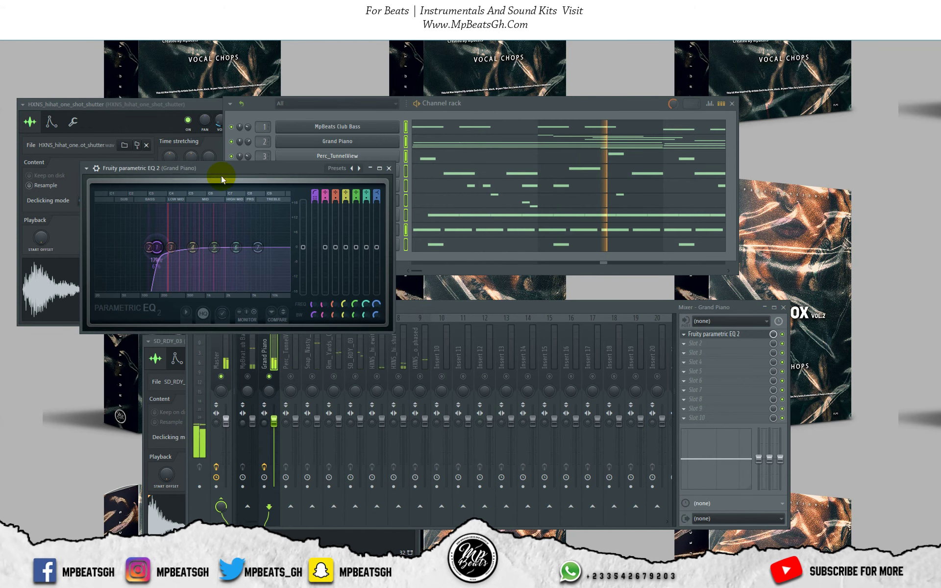
- Unmute the MpBeats Club Bass mixer track, add Fruity parametric EQ 2 to it and turn band 7 into a high-pass filter at the low end
{"action": "left_click", "coordinate": [248, 143]}
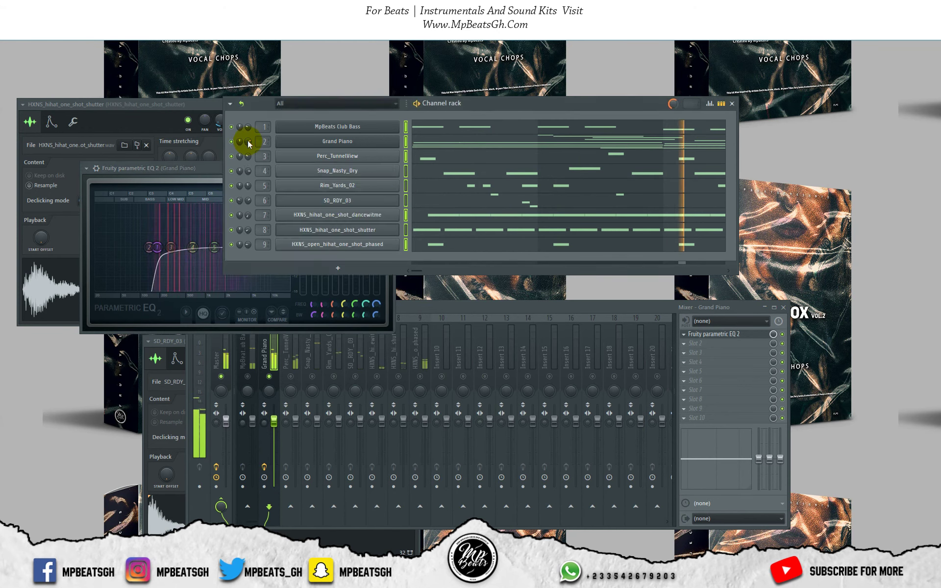
{"action": "left_click", "coordinate": [247, 376]}
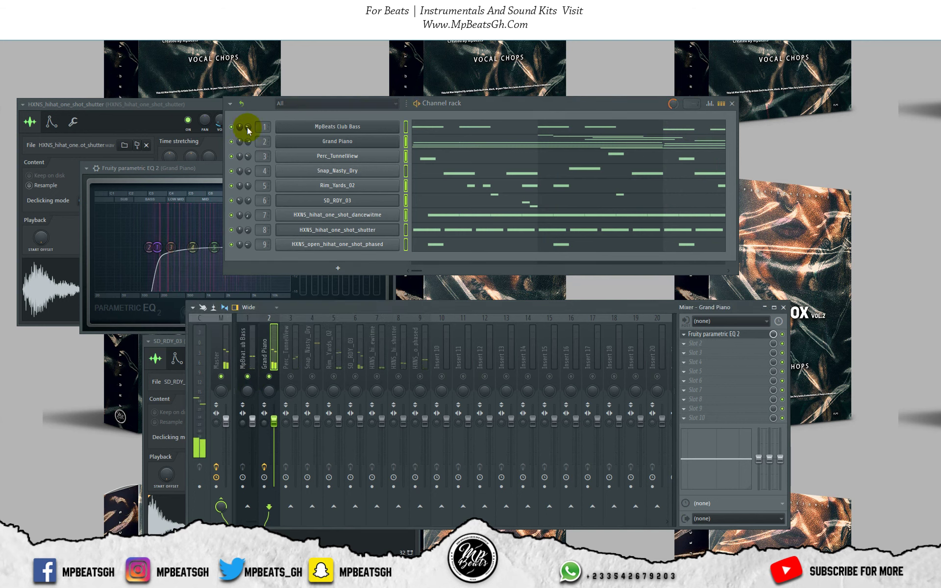
{"action": "left_click", "coordinate": [244, 347]}
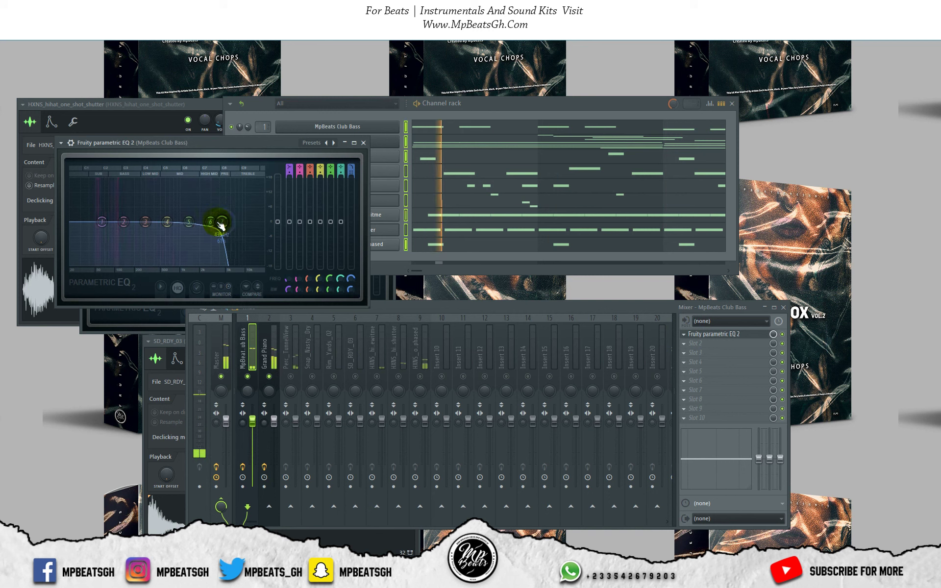
{"action": "left_click_drag", "start_coordinate": [222, 224], "coordinate": [89, 221]}
{"action": "right_click", "coordinate": [92, 224]}
{"action": "mouse_move", "coordinate": [105, 247]}
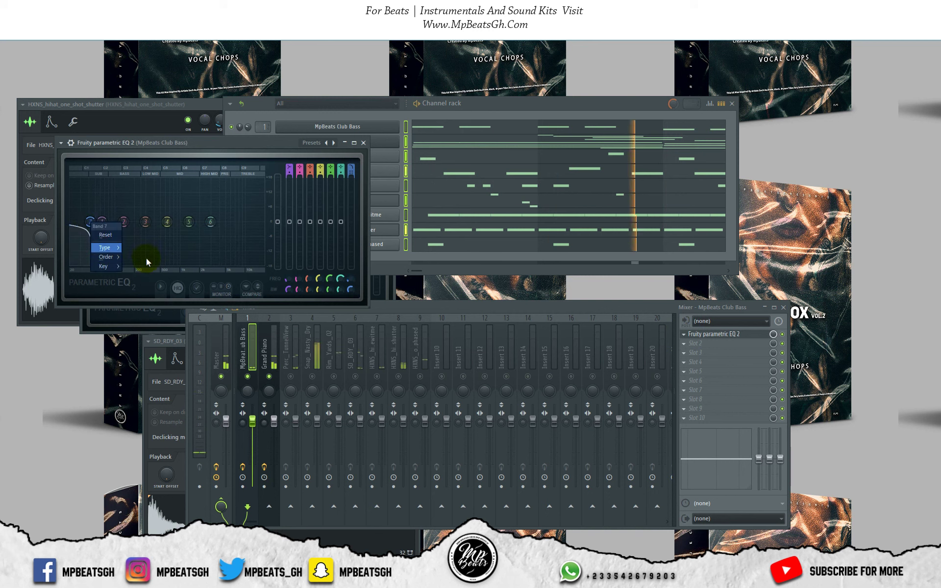
{"action": "left_click", "coordinate": [142, 275]}
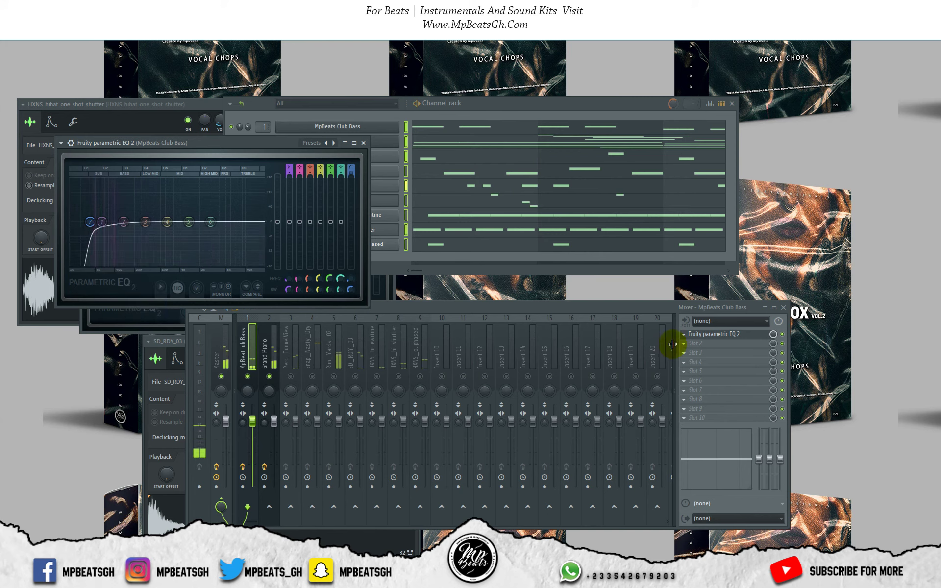
- Add a second Fruity parametric EQ 2 in slot 2 of the MpBeats Club Bass track and lower its band 7 low-pass cutoff
{"action": "left_click", "coordinate": [682, 348]}
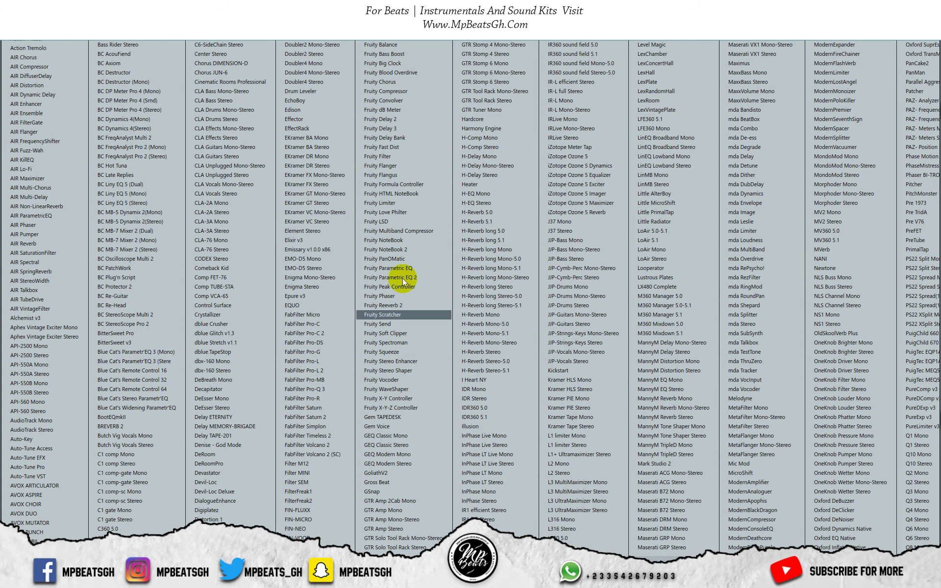
{"action": "left_click", "coordinate": [399, 269]}
{"action": "left_click_drag", "start_coordinate": [364, 180], "coordinate": [364, 221]}
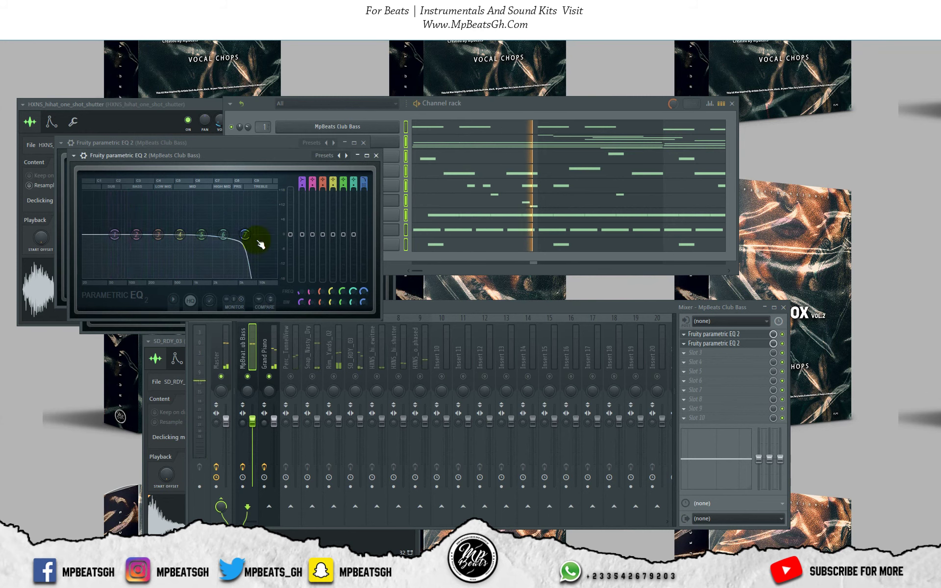
{"action": "left_click_drag", "start_coordinate": [245, 234], "coordinate": [228, 234]}
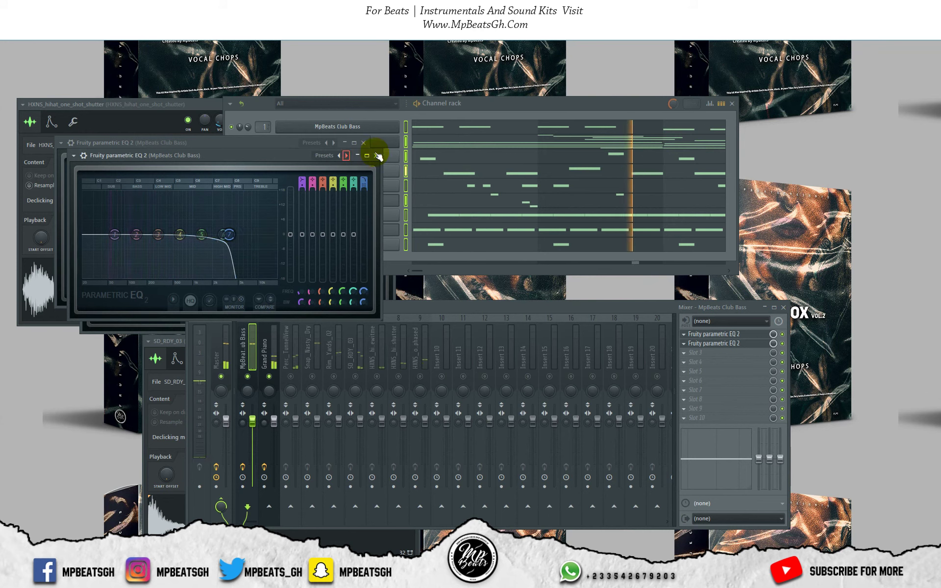
- Unmute all mixer tracks and play the full beat with the channel rack in front
{"action": "key", "text": "space"}
{"action": "right_click", "coordinate": [269, 377]}
{"action": "right_click", "coordinate": [269, 376]}
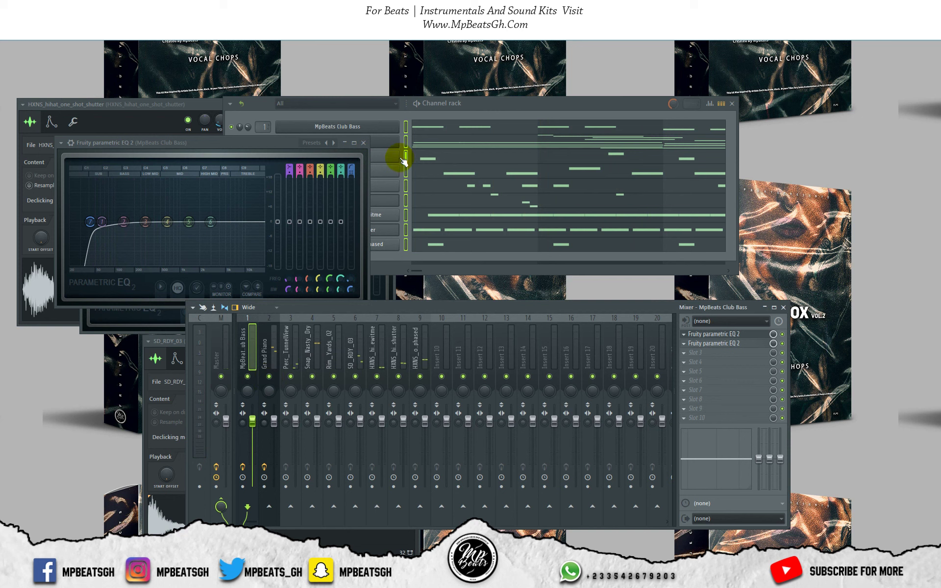
{"action": "left_click", "coordinate": [475, 105]}
{"action": "key", "text": "space"}
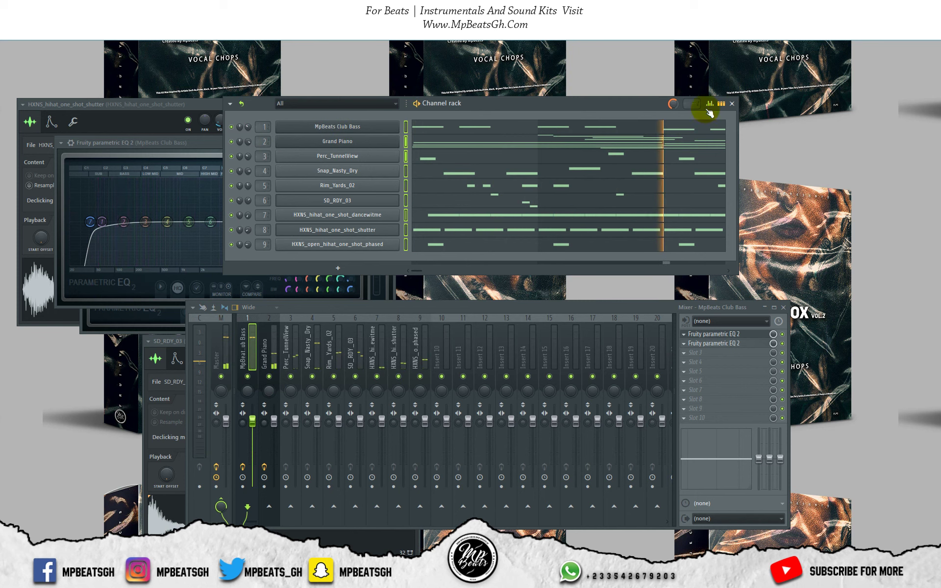
- Clear the workspace of plugin, sampler and mixer windows, leaving only the channel rack in the middle
{"action": "left_click", "coordinate": [732, 104]}
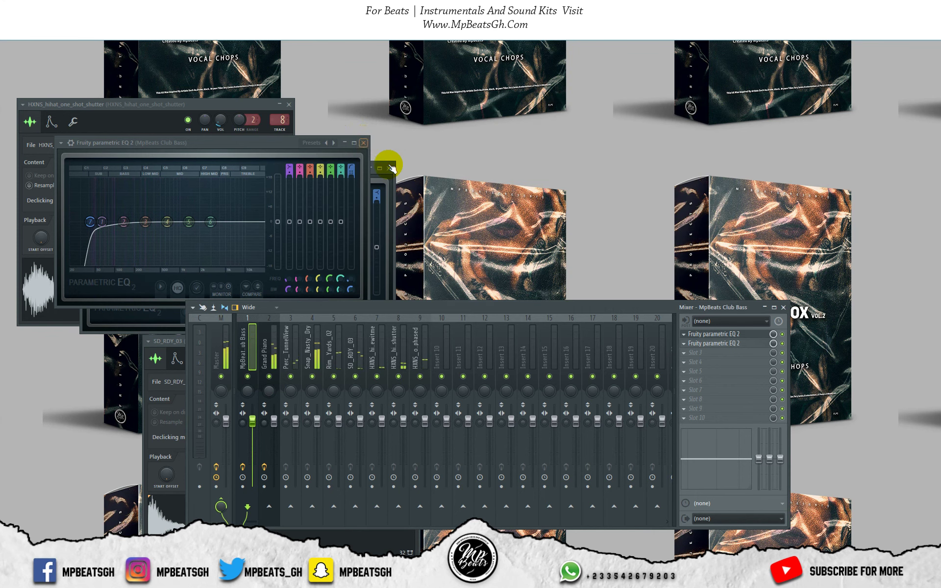
{"action": "left_click", "coordinate": [390, 168]}
{"action": "left_click", "coordinate": [289, 104]}
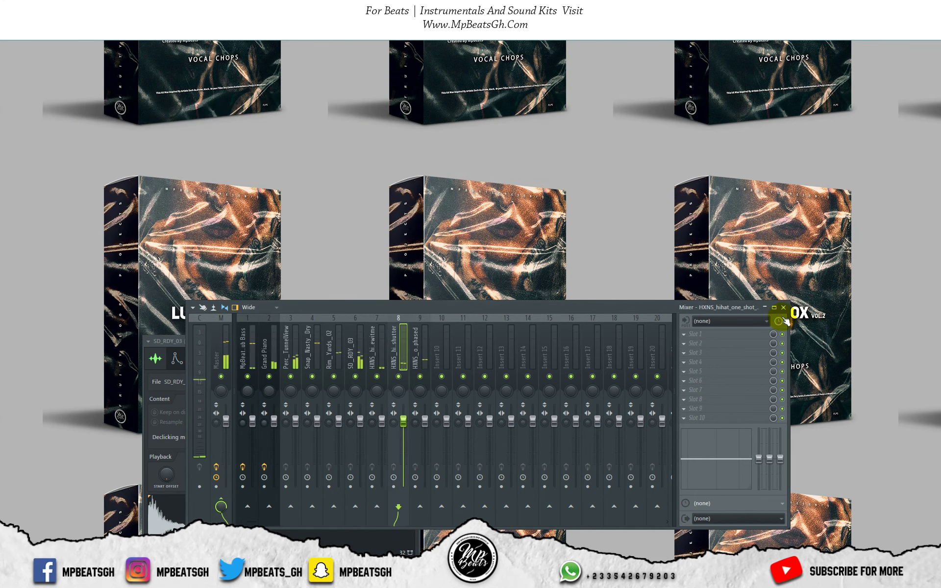
{"action": "left_click", "coordinate": [414, 341]}
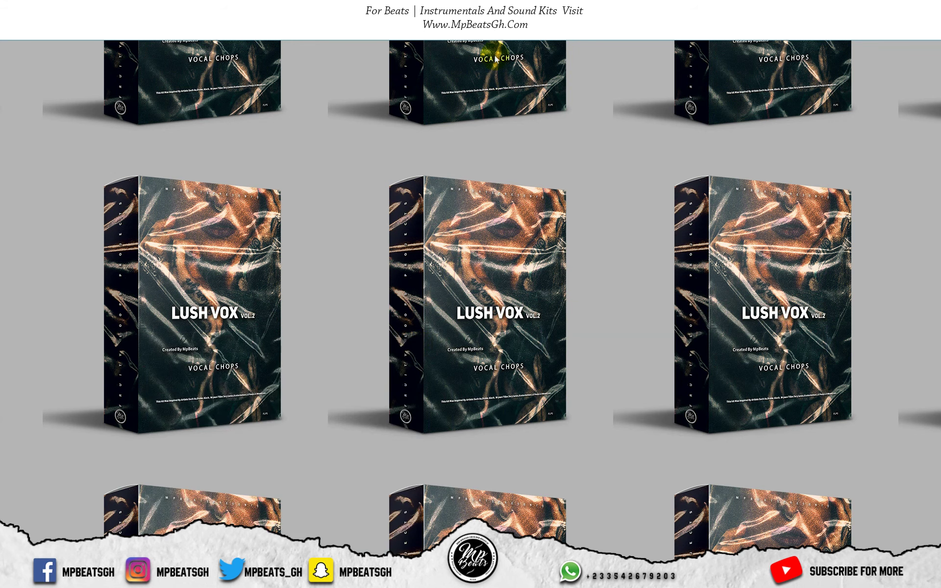
{"action": "left_click", "coordinate": [495, 33]}
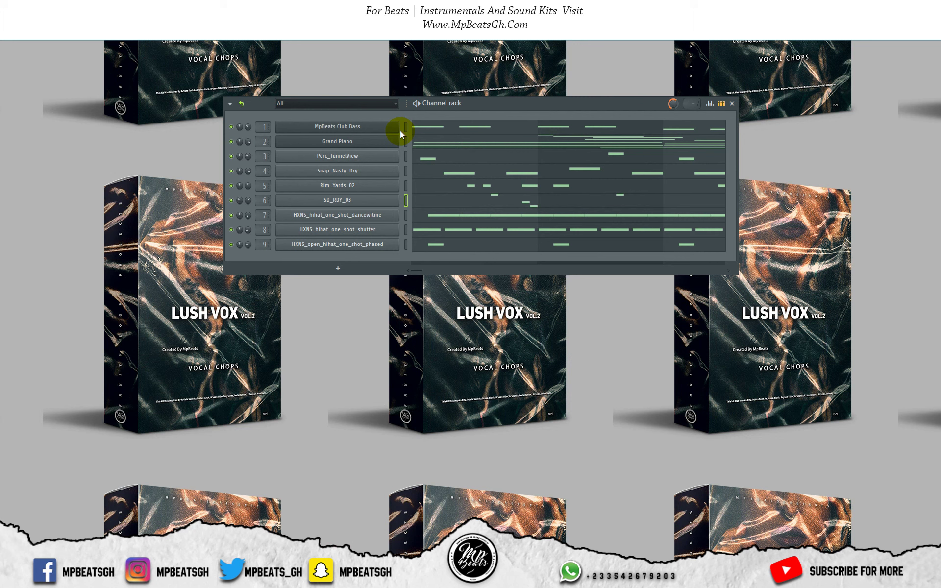
{"action": "left_click_drag", "start_coordinate": [471, 103], "coordinate": [513, 223]}
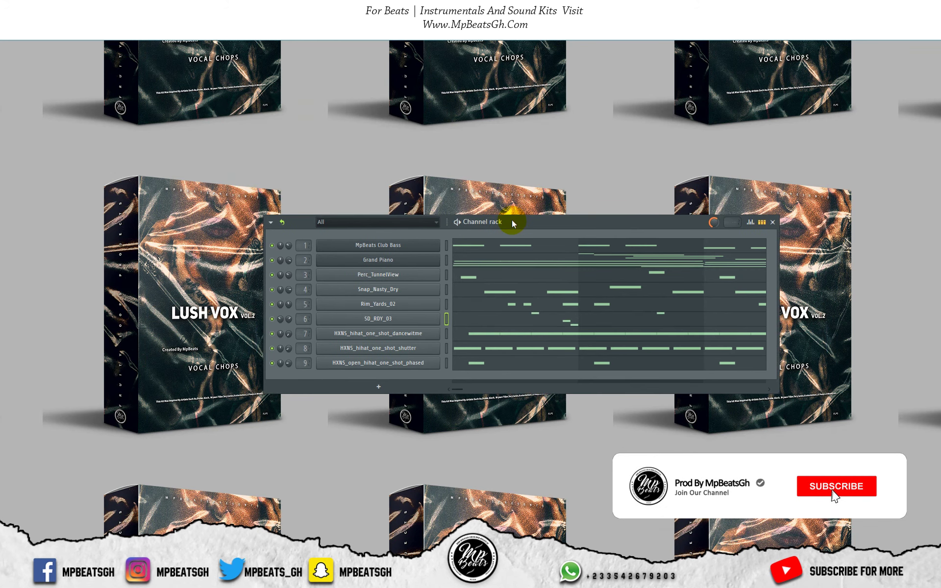